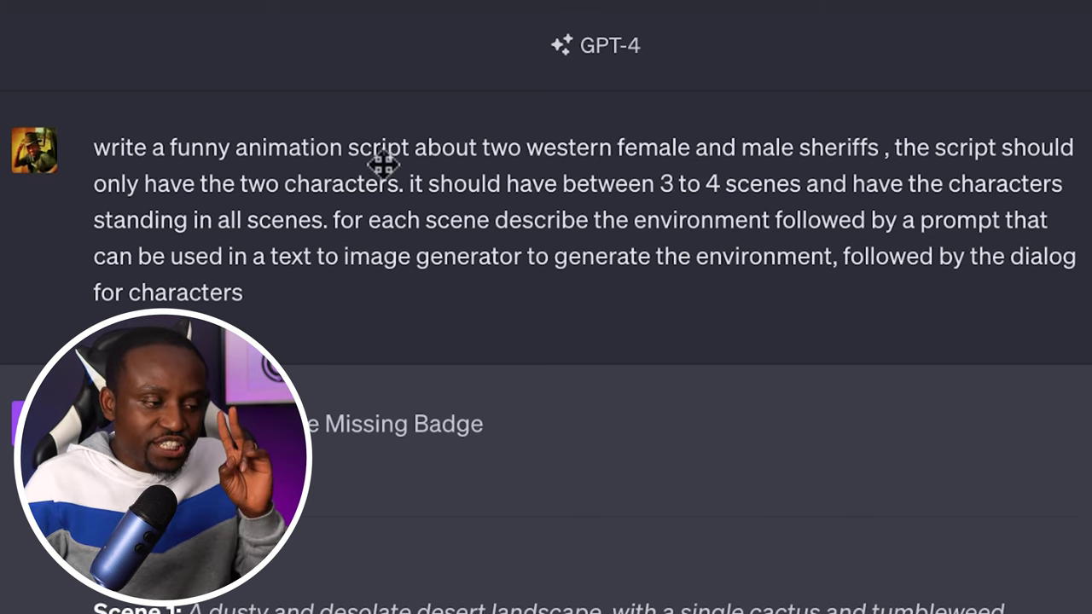
{"action": "left_click_drag", "start_coordinate": [222, 176], "coordinate": [306, 181]}
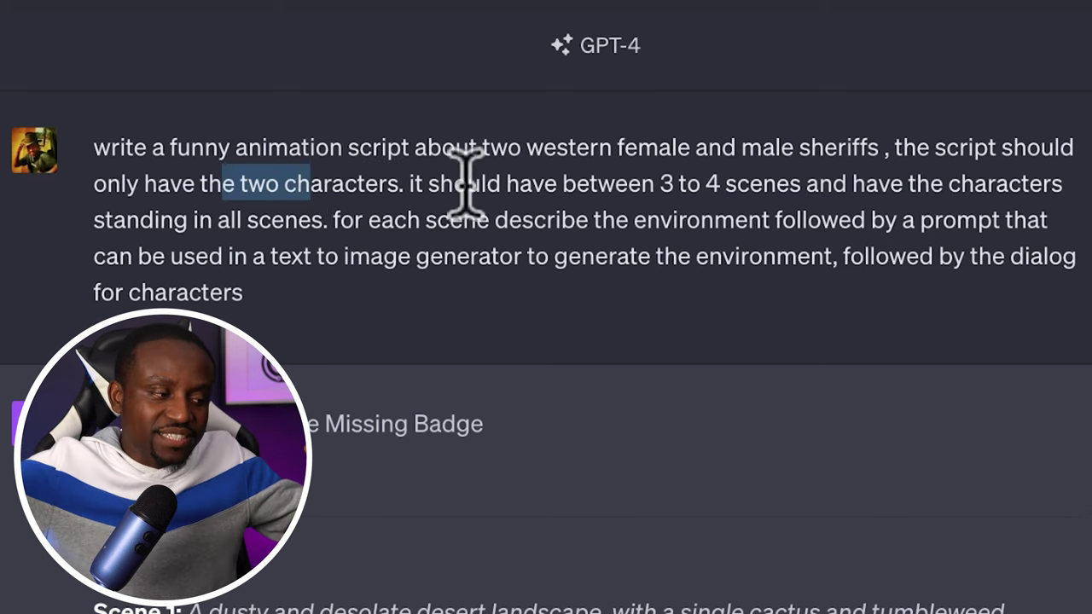
{"action": "left_click", "coordinate": [482, 246]}
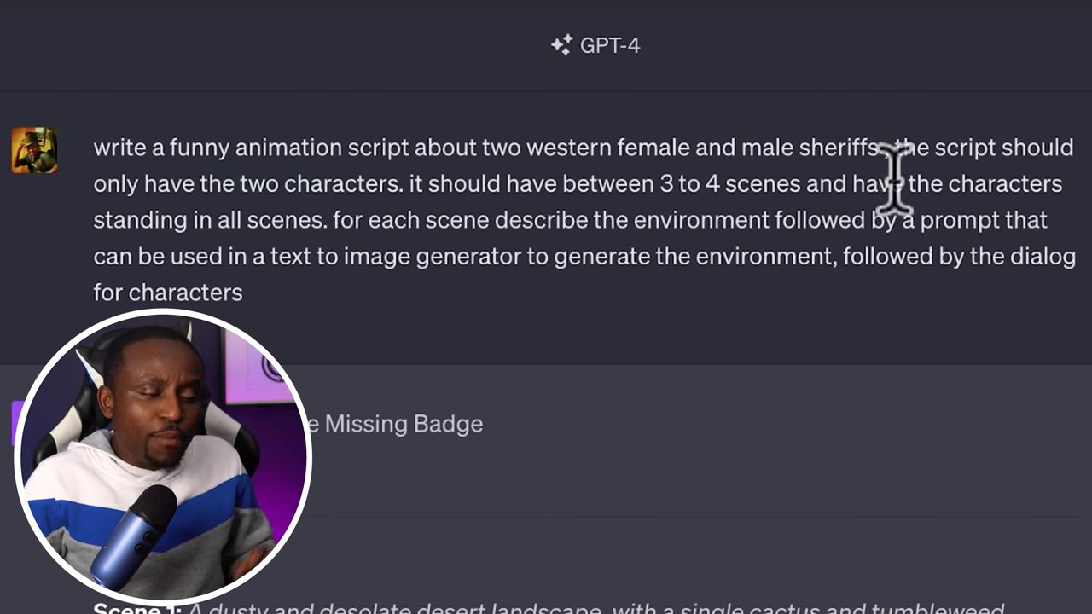
{"action": "left_click_drag", "start_coordinate": [323, 220], "coordinate": [93, 222]}
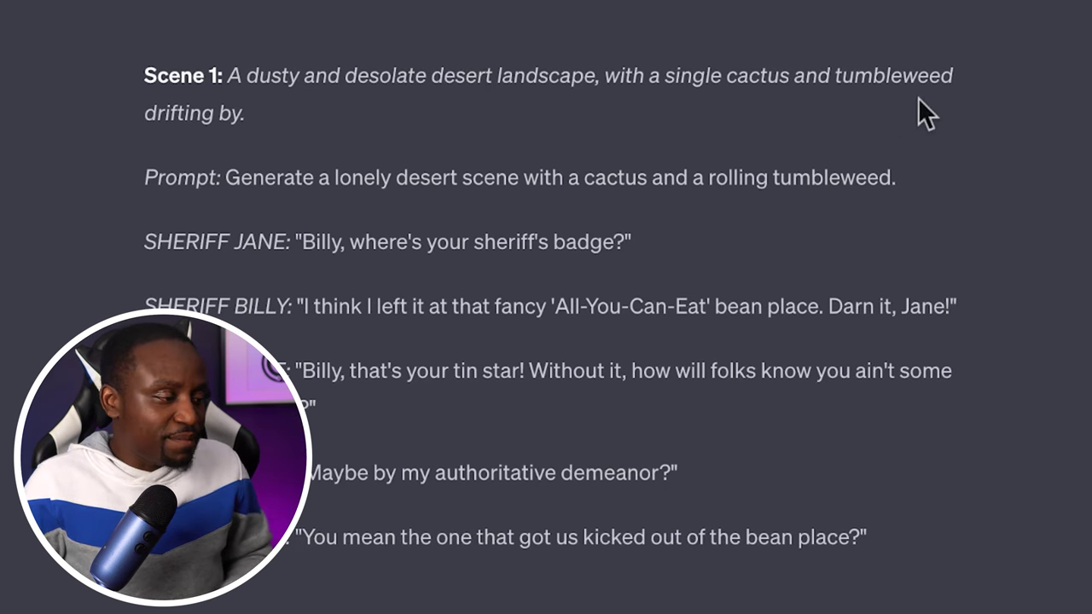
{"action": "scroll", "coordinate": [311, 150], "scroll_direction": "down", "scroll_amount": 1}
{"action": "left_click_drag", "start_coordinate": [223, 116], "coordinate": [715, 159]}
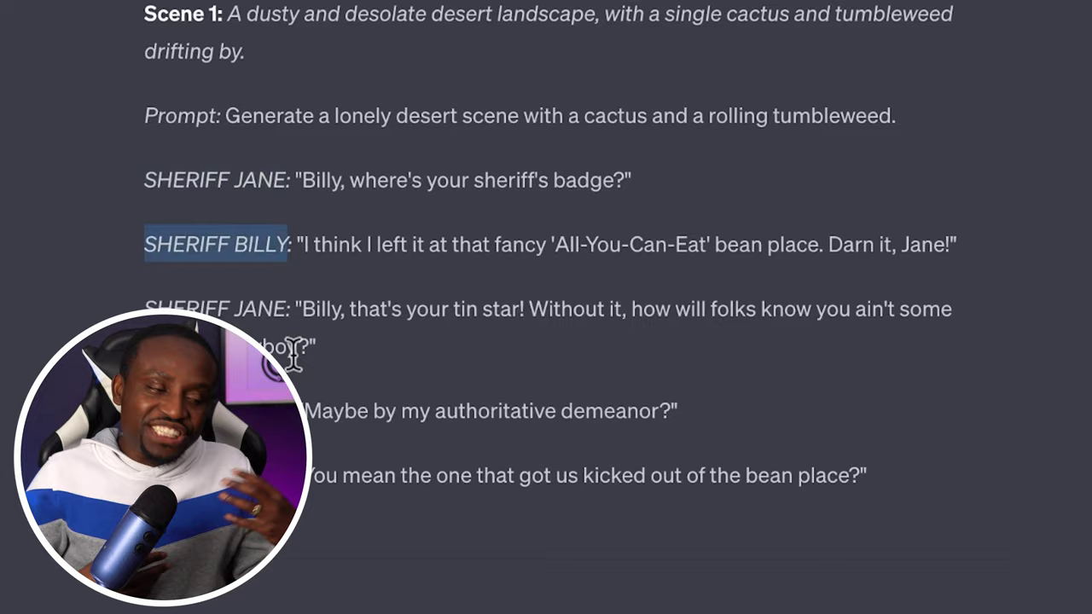
{"action": "scroll", "coordinate": [293, 350], "scroll_direction": "down", "scroll_amount": 1}
{"action": "left_click_drag", "start_coordinate": [193, 102], "coordinate": [688, 410]}
{"action": "scroll", "coordinate": [687, 395], "scroll_direction": "down", "scroll_amount": 3}
{"action": "left_click", "coordinate": [687, 395]}
{"action": "scroll", "coordinate": [482, 341], "scroll_direction": "down", "scroll_amount": 2}
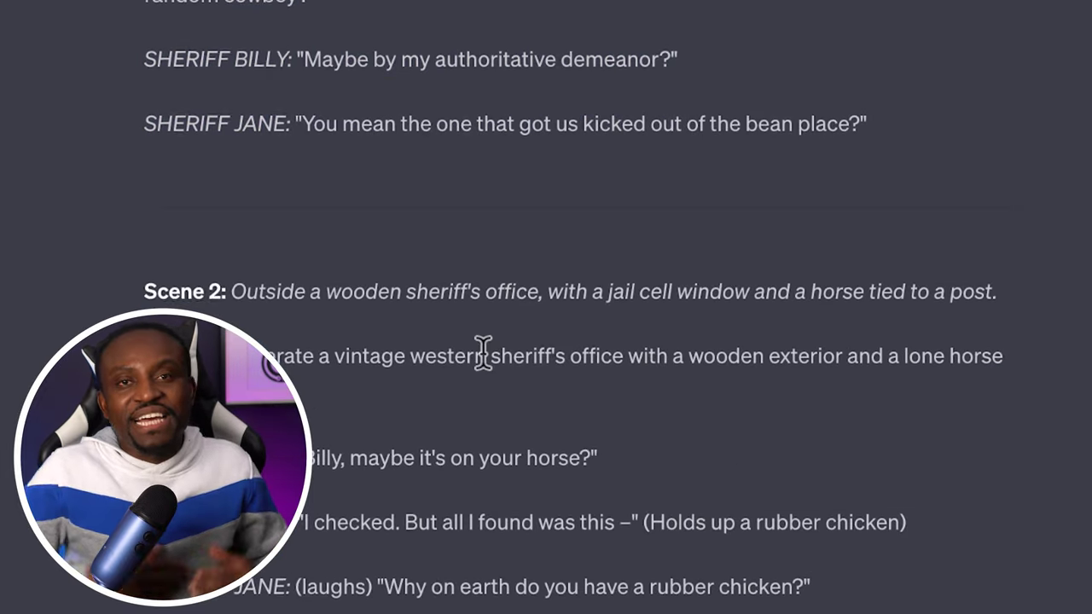
{"action": "scroll", "coordinate": [304, 332], "scroll_direction": "down", "scroll_amount": 8}
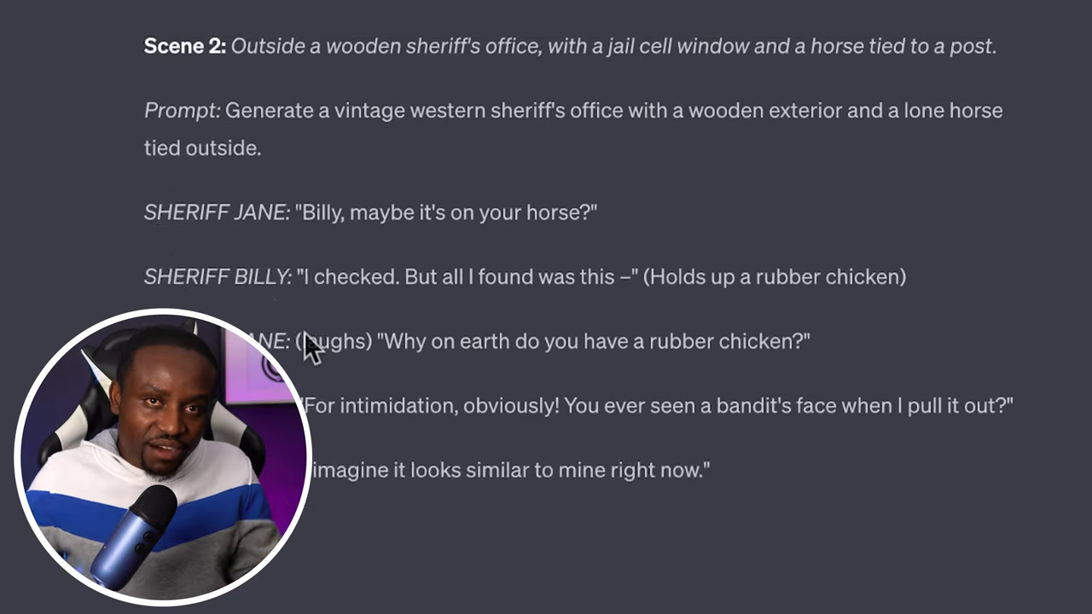
{"action": "scroll", "coordinate": [353, 453], "scroll_direction": "down", "scroll_amount": 8}
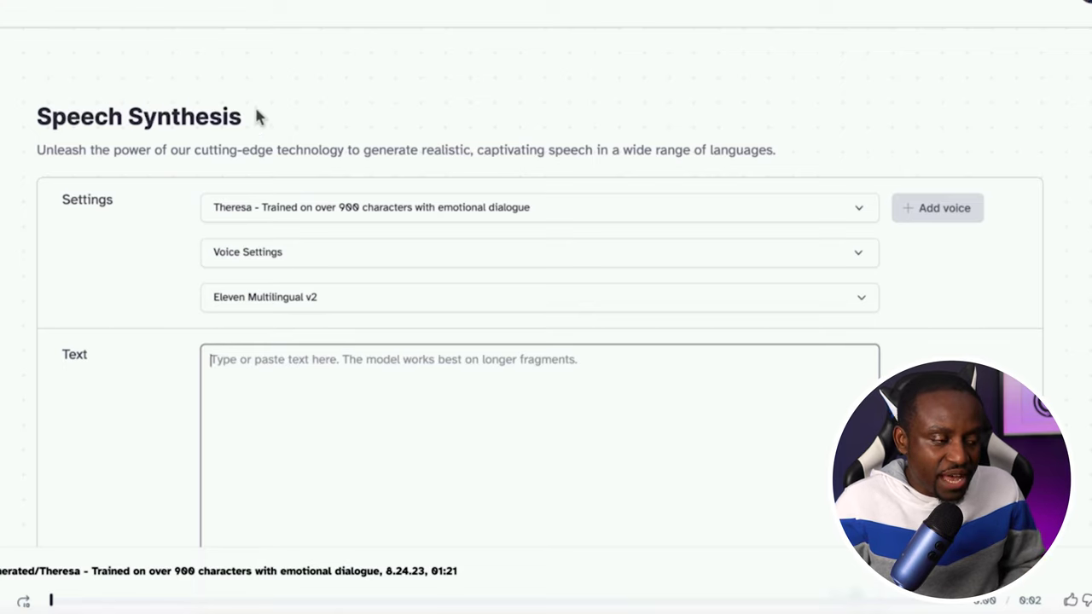
- Keep Theresa as the voice and paste "Billy!, where's your sheriff's badge?" into Text
{"action": "left_click", "coordinate": [306, 203]}
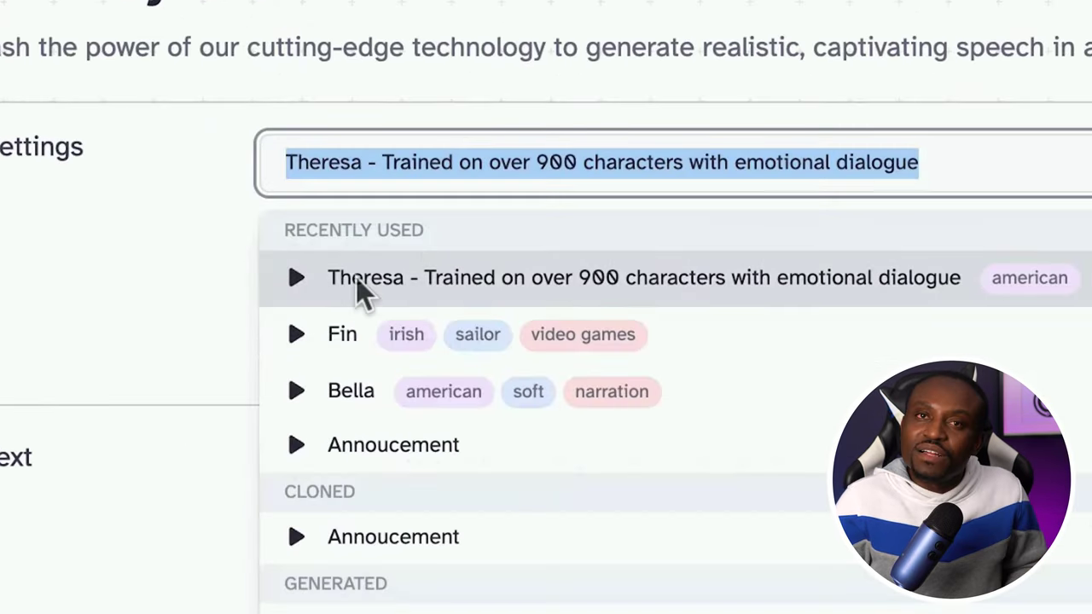
{"action": "left_click", "coordinate": [299, 275]}
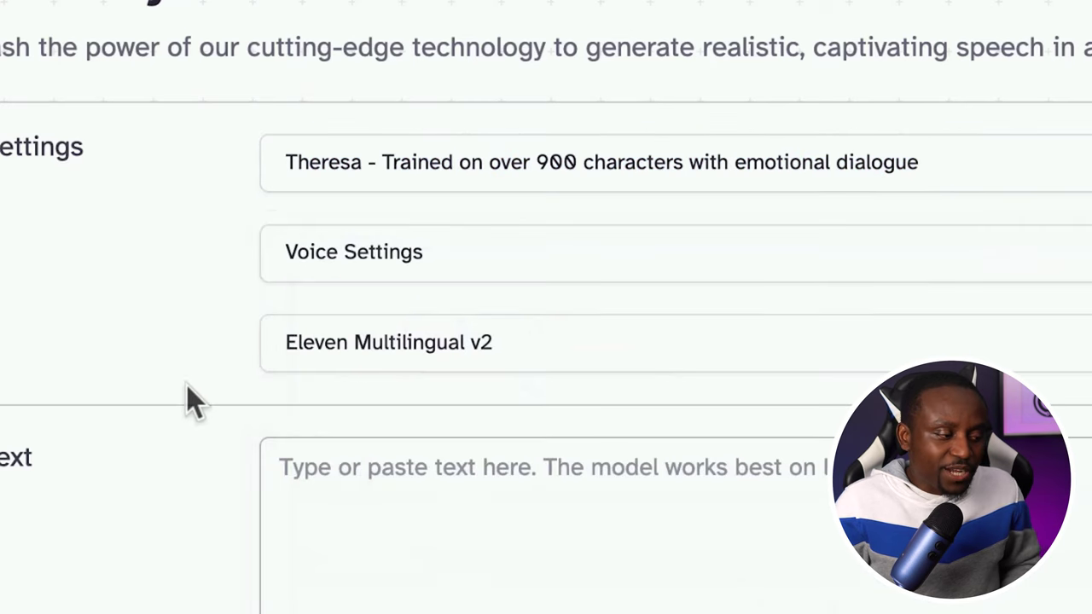
{"action": "left_click", "coordinate": [588, 498]}
{"action": "type", "text": "Billy!, where's your sheriff's badge?"}
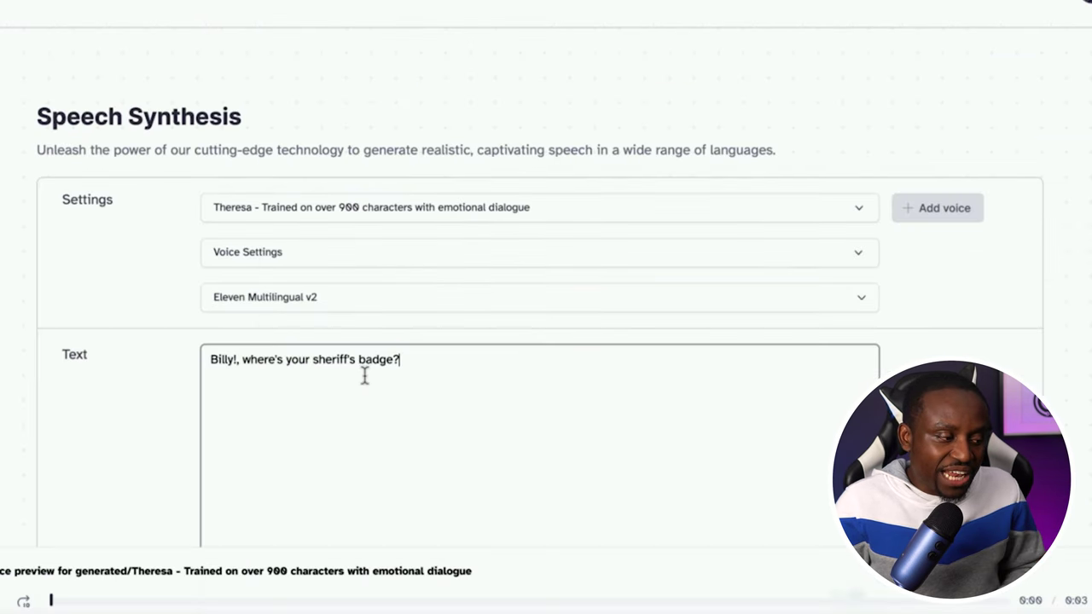
{"action": "scroll", "coordinate": [265, 388], "scroll_direction": "down", "scroll_amount": 1}
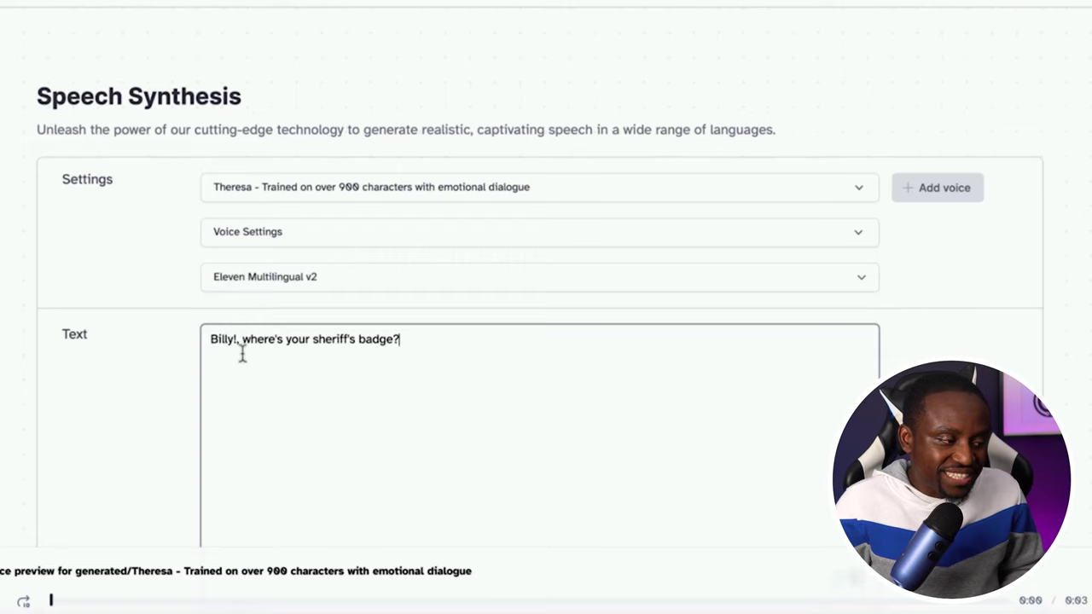
{"action": "scroll", "coordinate": [239, 325], "scroll_direction": "down", "scroll_amount": 1}
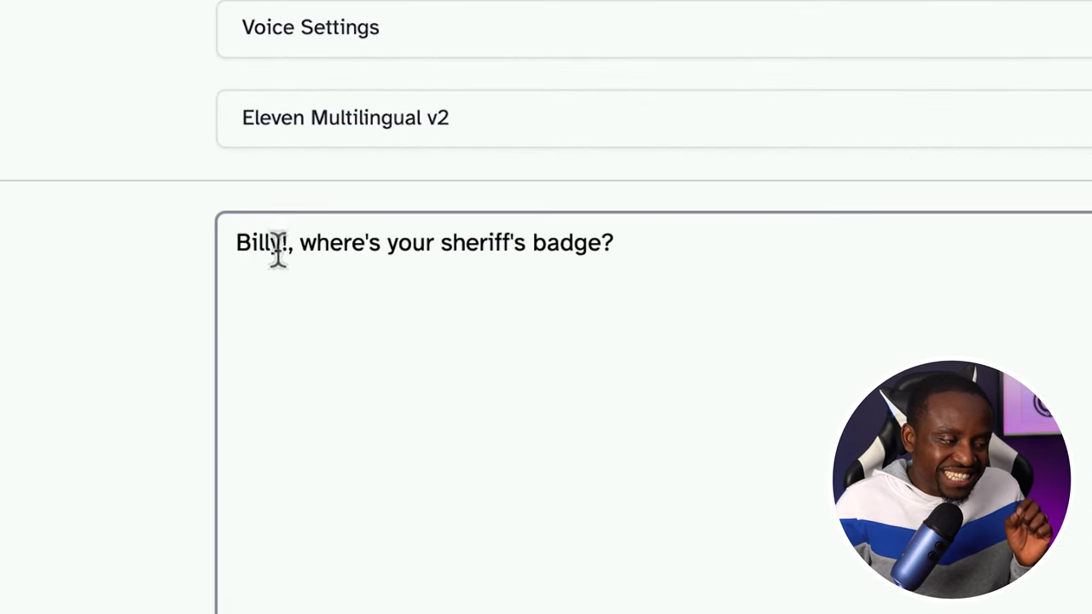
{"action": "left_click", "coordinate": [288, 243]}
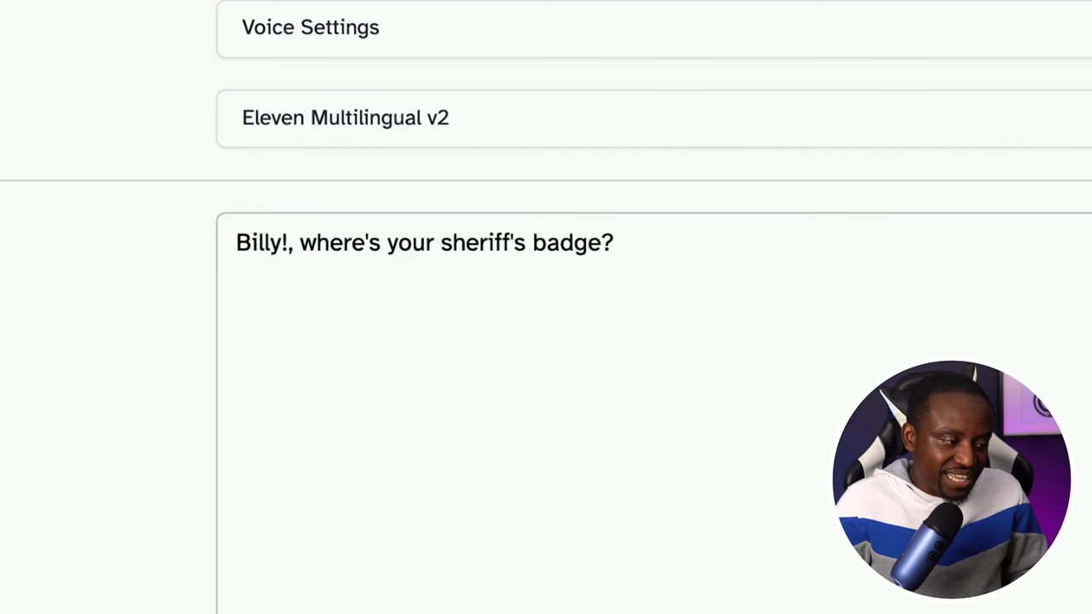
{"action": "scroll", "coordinate": [677, 469], "scroll_direction": "down", "scroll_amount": 2}
{"action": "left_click", "coordinate": [677, 468]}
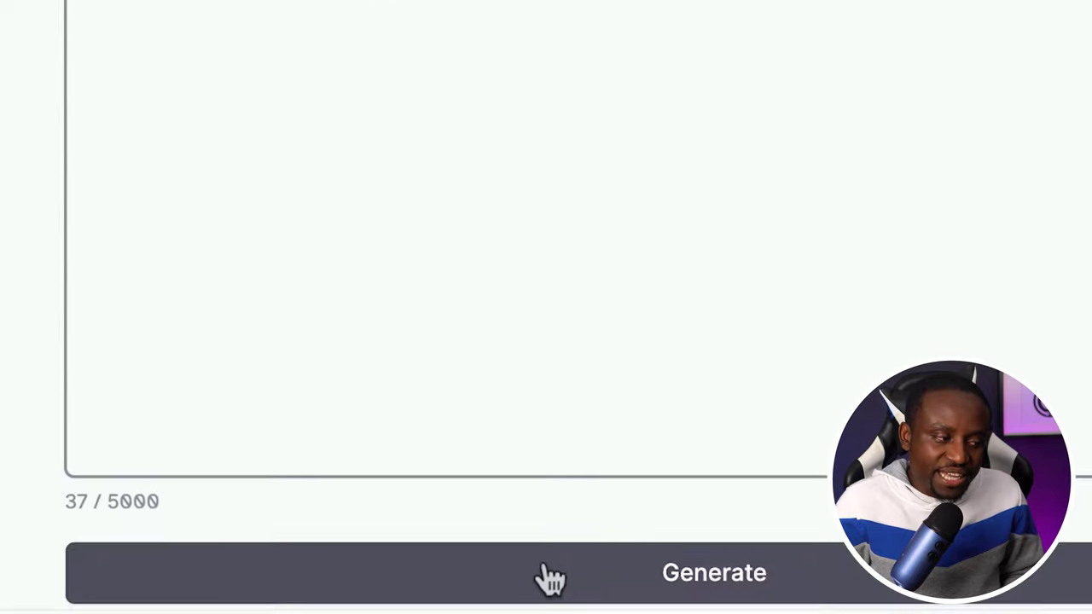
- Generate the line's speech twice, then preview and select the Fin voice
{"action": "left_click", "coordinate": [358, 452]}
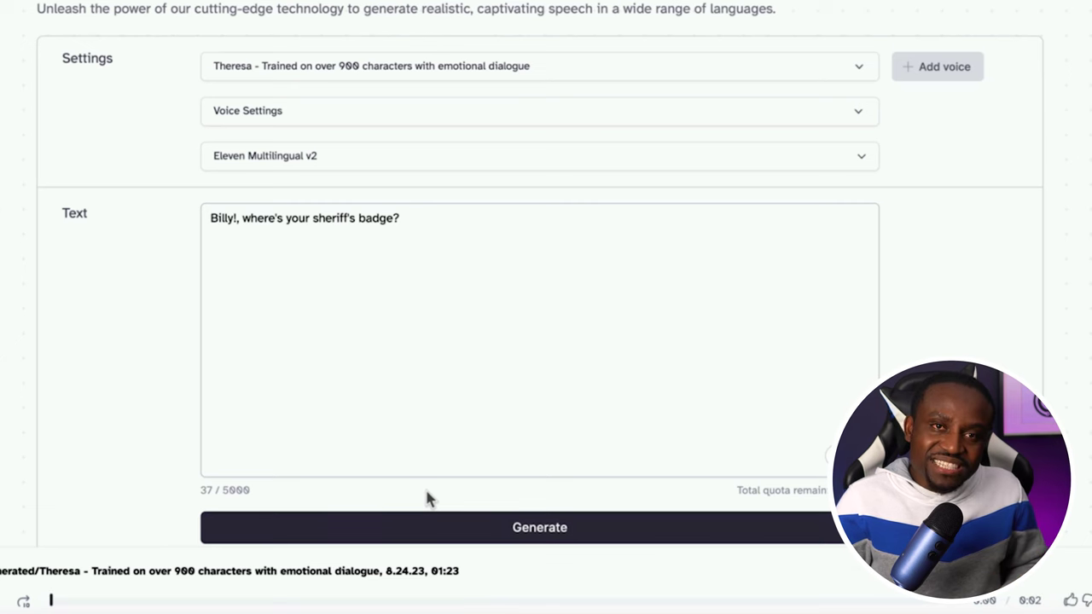
{"action": "scroll", "coordinate": [452, 383], "scroll_direction": "down", "scroll_amount": 2}
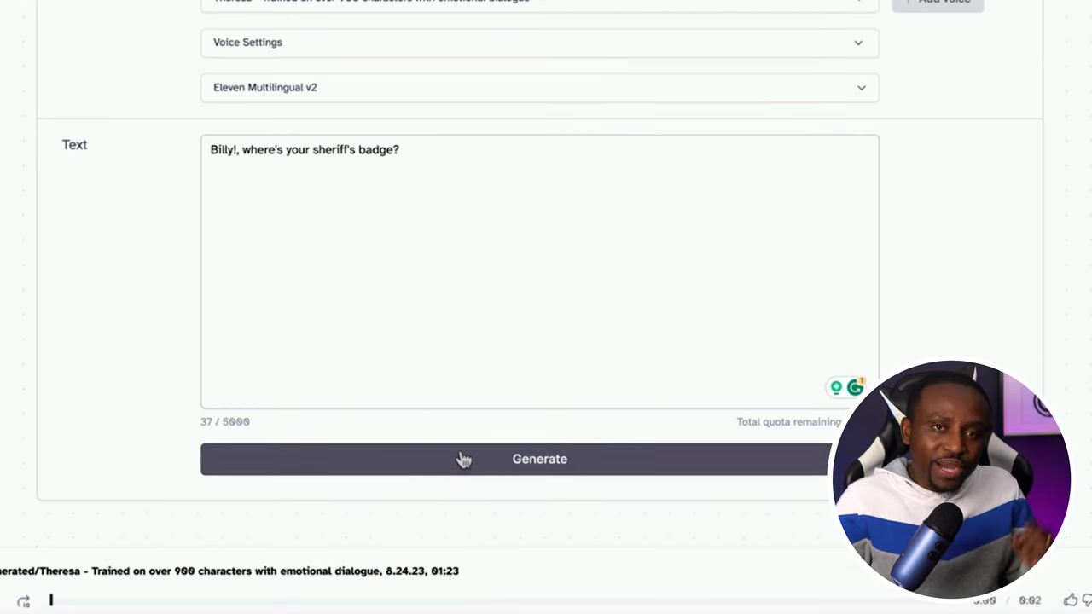
{"action": "left_click", "coordinate": [459, 462]}
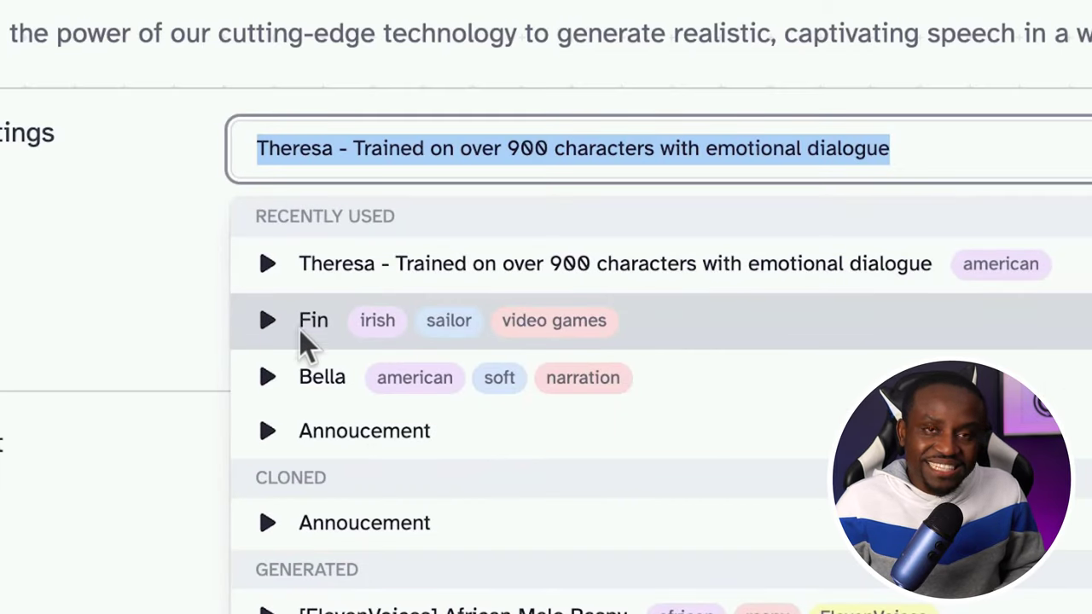
{"action": "left_click", "coordinate": [265, 320]}
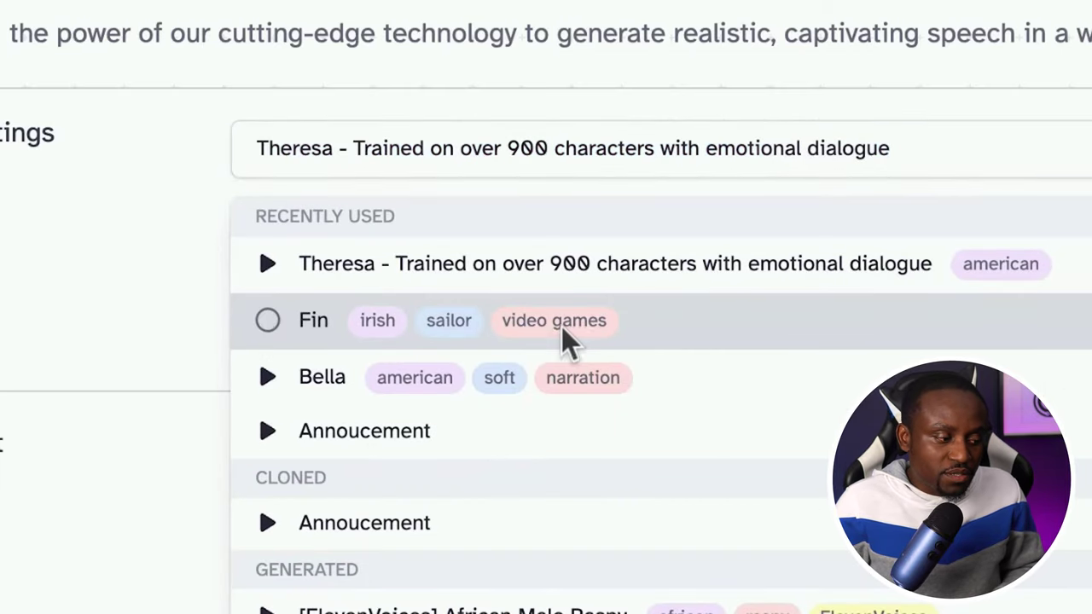
{"action": "left_click", "coordinate": [698, 324]}
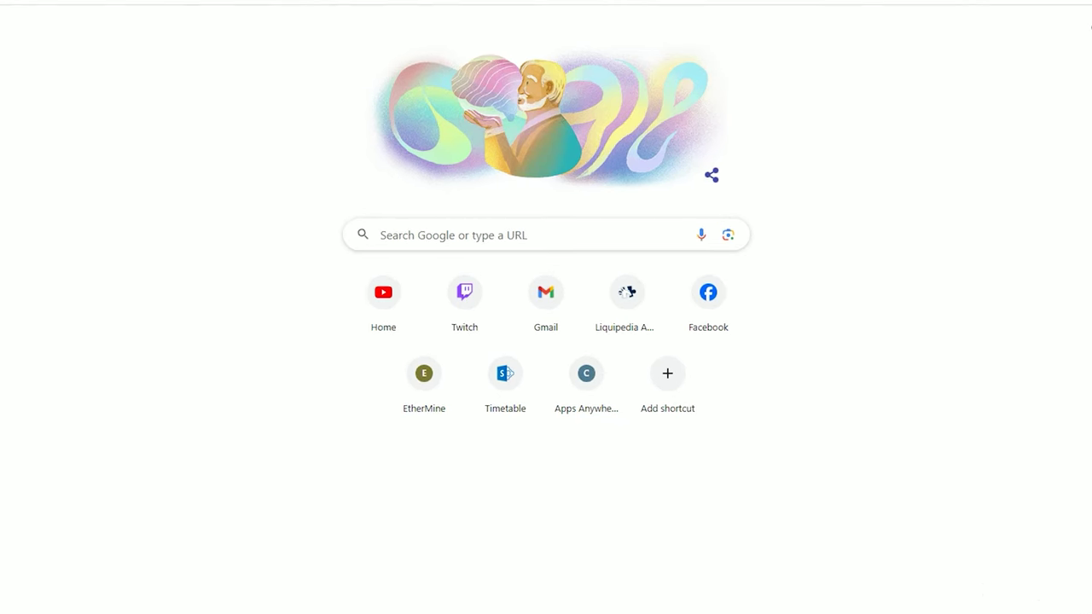
- Search Google for audacity and start the Audacity download from audacityteam.org
{"action": "left_click", "coordinate": [422, 236]}
{"action": "type", "text": "auda"}
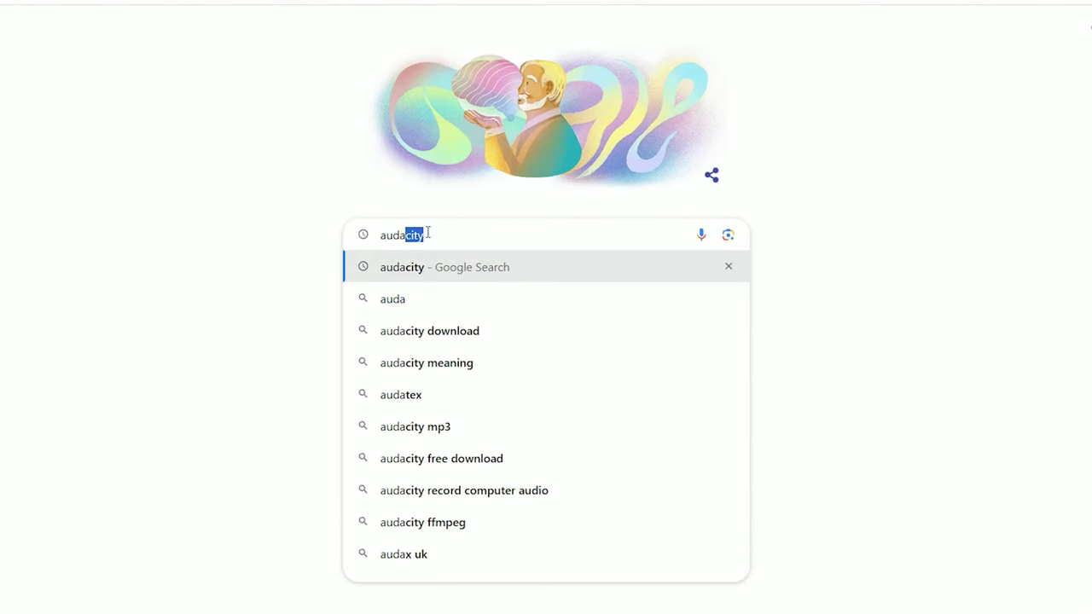
{"action": "left_click", "coordinate": [488, 269]}
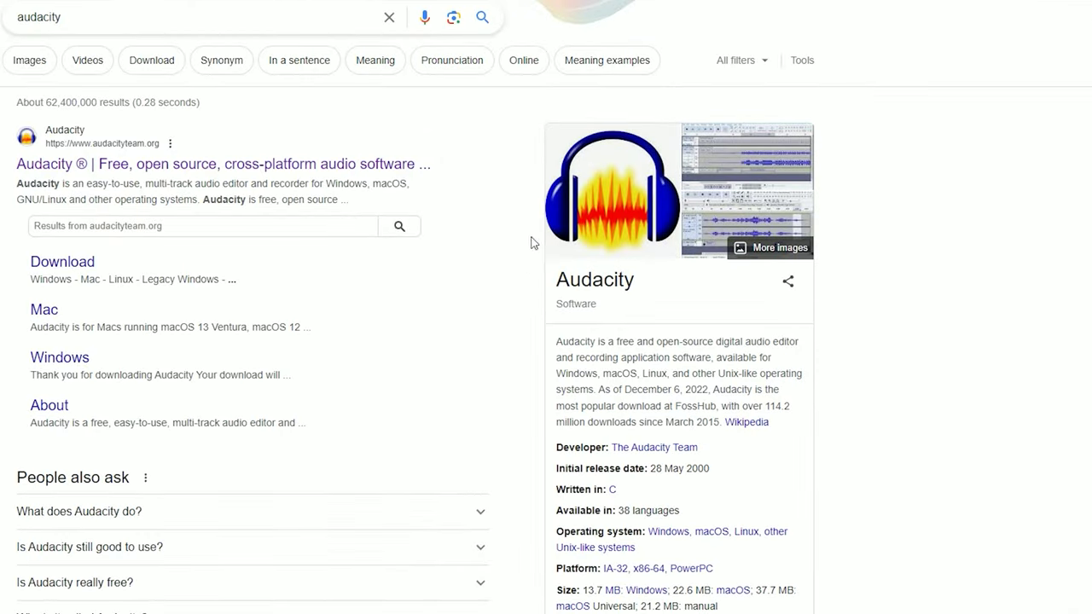
{"action": "left_click", "coordinate": [190, 170]}
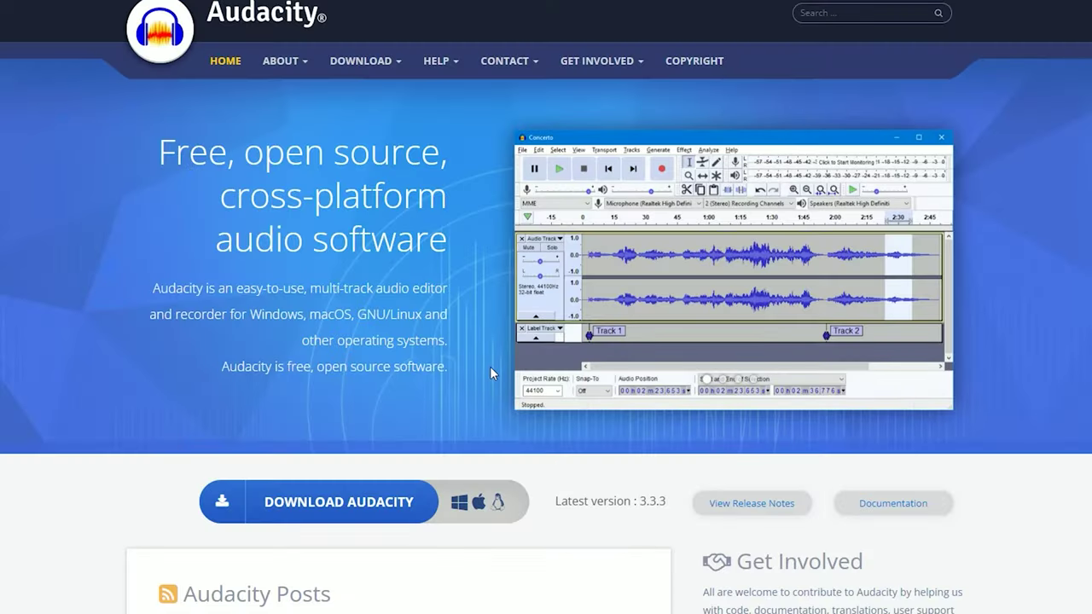
{"action": "scroll", "coordinate": [488, 371], "scroll_direction": "down", "scroll_amount": 3}
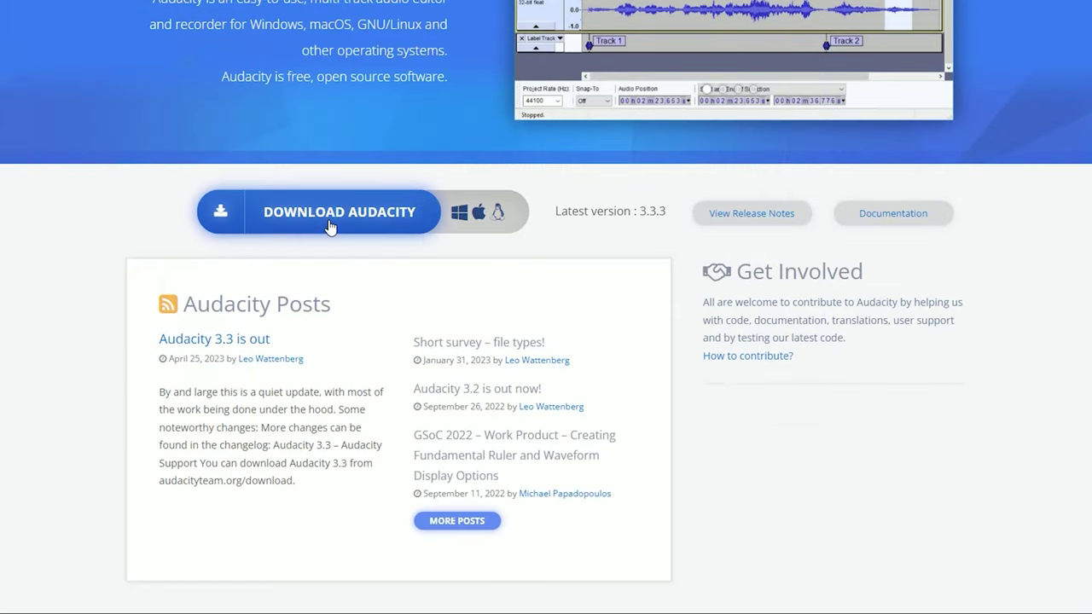
{"action": "left_click", "coordinate": [331, 227]}
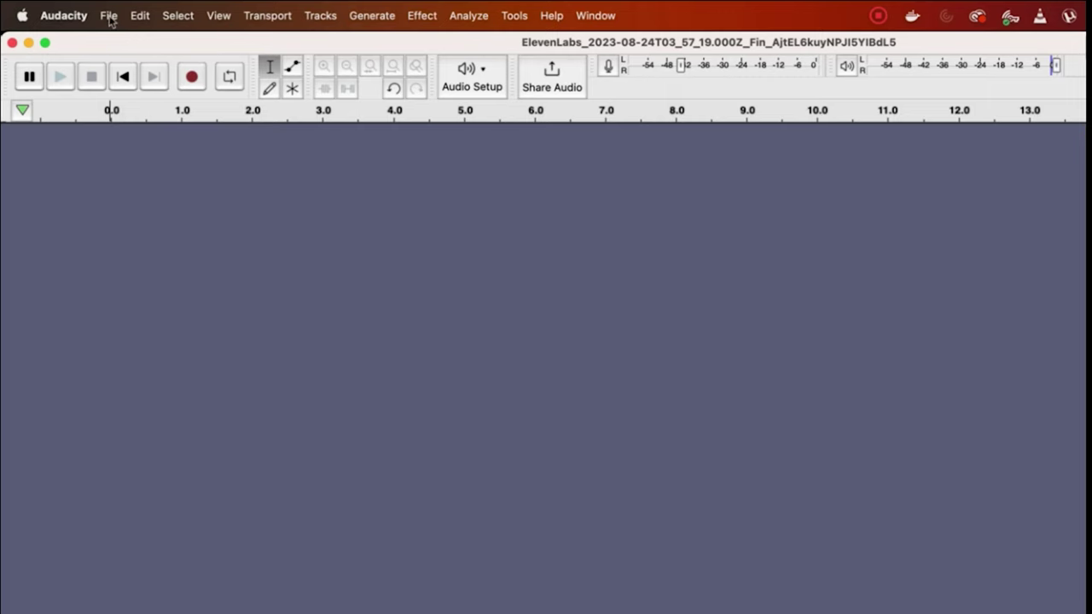
- Import all five Scene 1 MP3s (billy 1–2, Jane 1–3) via File > Import > Audio
{"action": "left_click", "coordinate": [110, 21]}
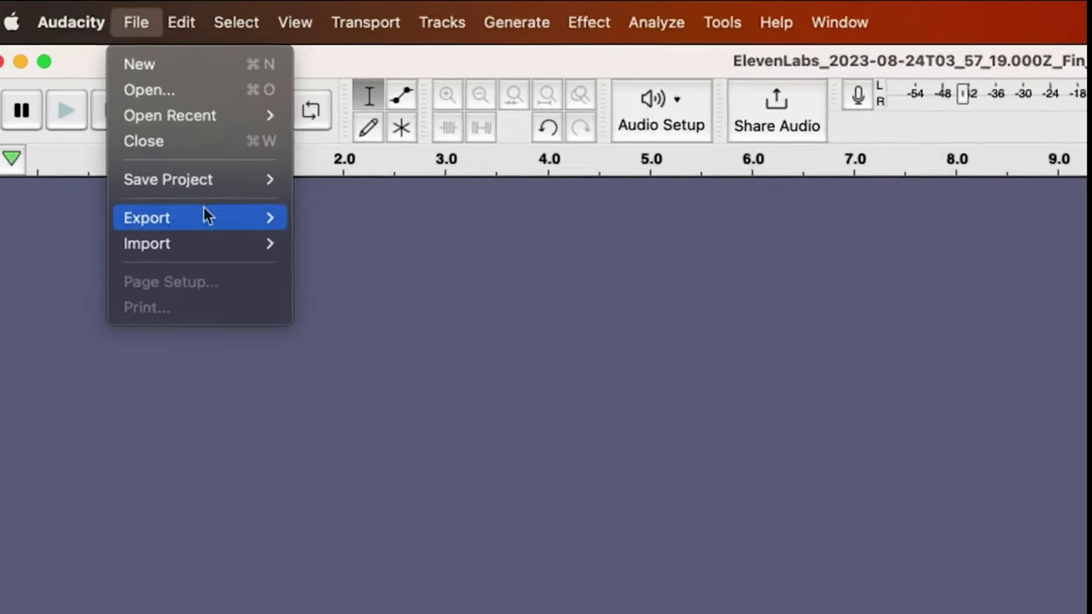
{"action": "mouse_move", "coordinate": [162, 170]}
{"action": "left_click", "coordinate": [344, 258]}
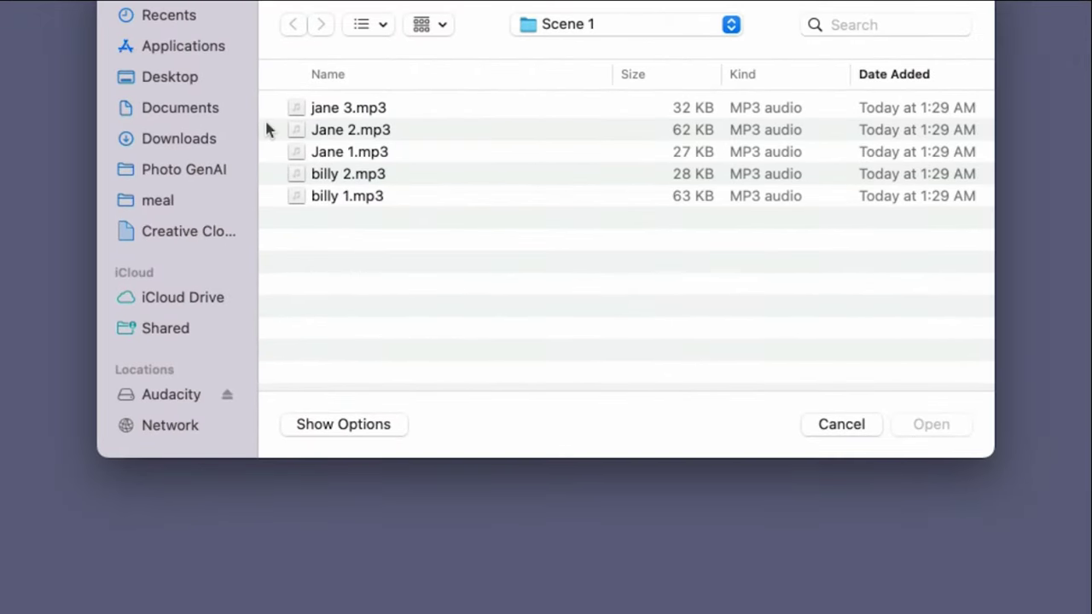
{"action": "left_click", "coordinate": [375, 109]}
{"action": "left_click", "coordinate": [380, 198], "text": "shift"}
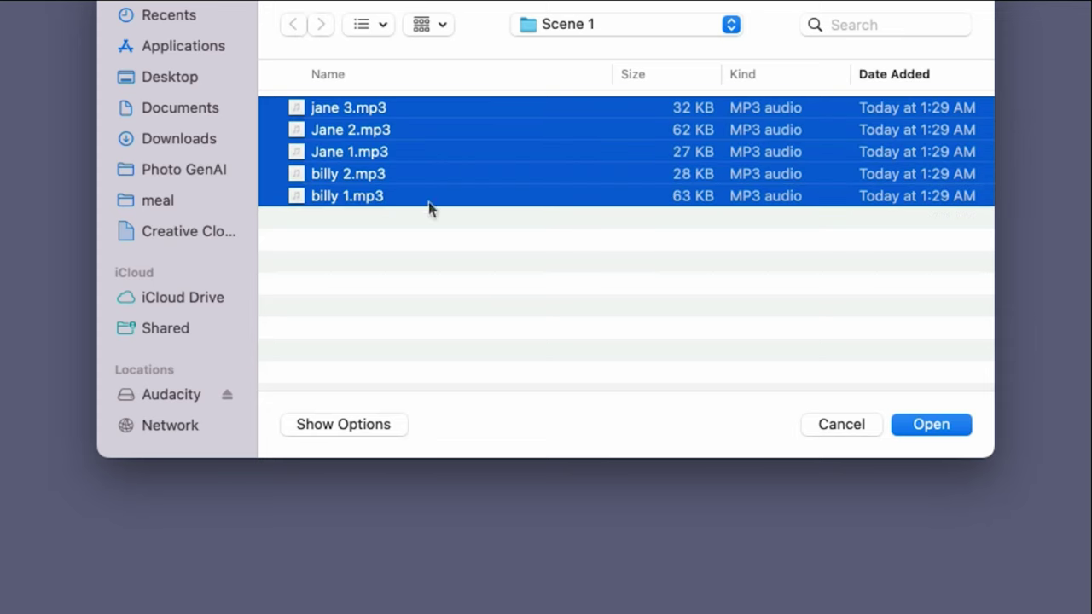
{"action": "left_click", "coordinate": [931, 425]}
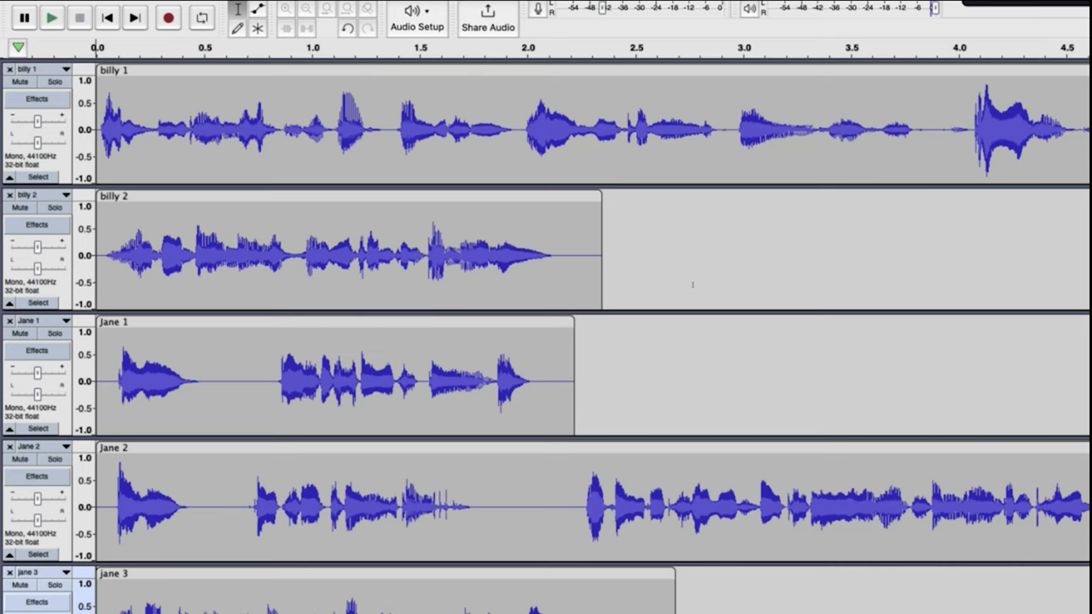
- Drag billy 1, billy 2 and Jane 1 clips between tracks and along the timeline
{"action": "scroll", "coordinate": [546, 341], "scroll_direction": "up", "scroll_amount": 2}
{"action": "left_click_drag", "start_coordinate": [162, 70], "coordinate": [231, 70]}
{"action": "left_click_drag", "start_coordinate": [162, 197], "coordinate": [916, 197]}
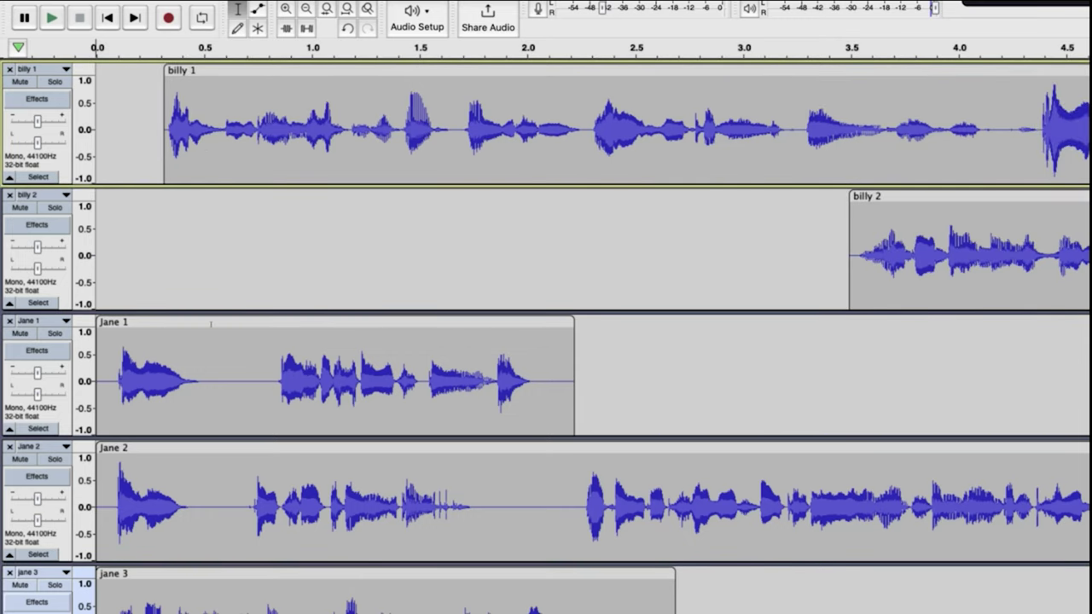
{"action": "left_click_drag", "start_coordinate": [216, 324], "coordinate": [211, 253]}
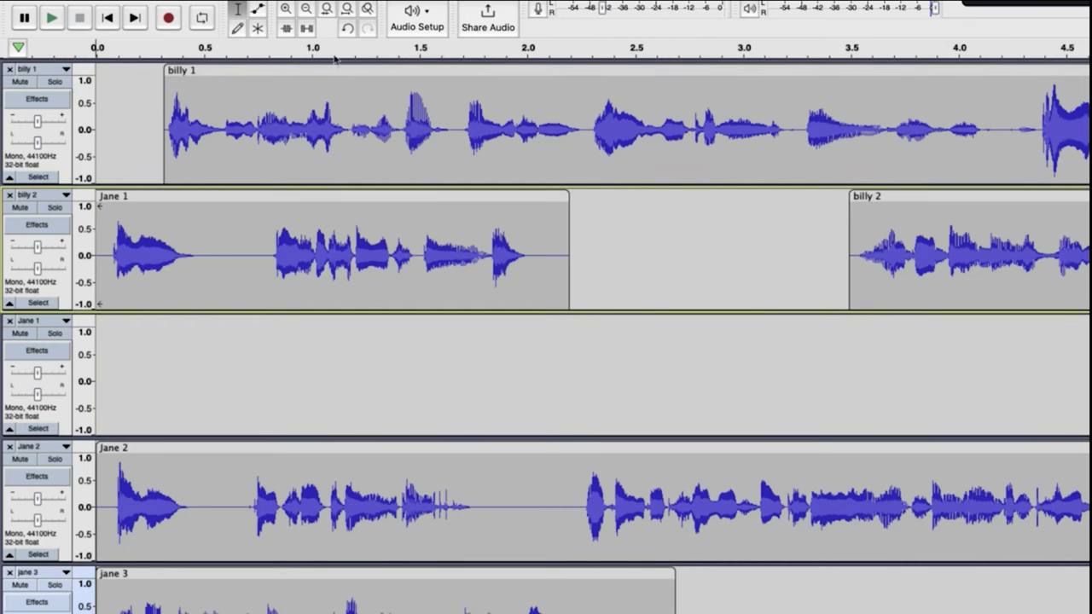
- Zoom out to about 18 seconds, stagger billy 1, billy 2 and Jane 2, then solo billy's track
{"action": "left_click", "coordinate": [305, 9]}
{"action": "left_click", "coordinate": [305, 8]}
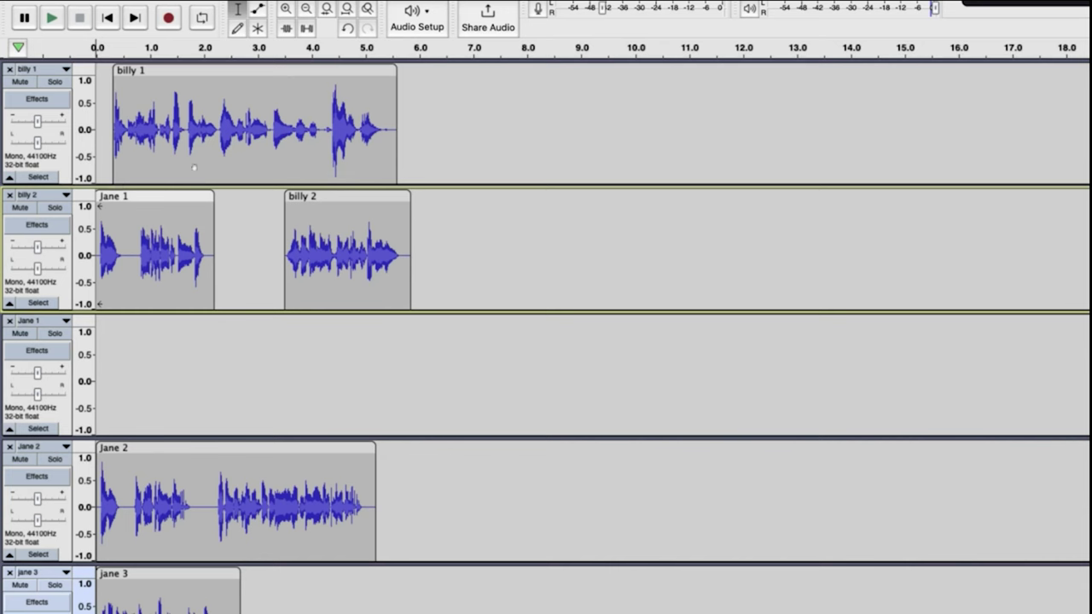
{"action": "left_click_drag", "start_coordinate": [165, 70], "coordinate": [267, 70]}
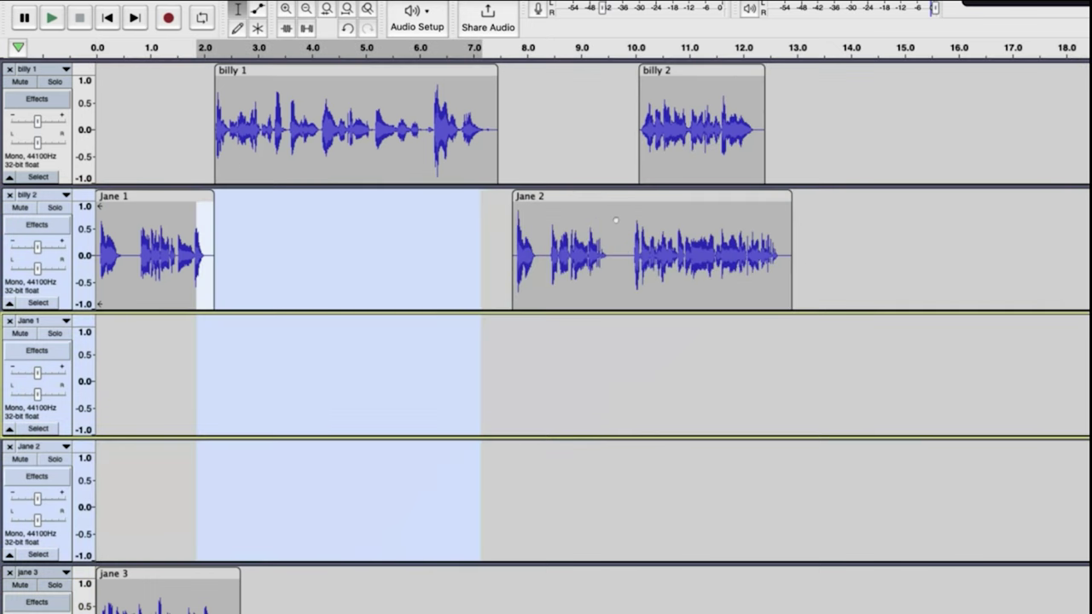
{"action": "left_click_drag", "start_coordinate": [590, 226], "coordinate": [575, 226]}
{"action": "left_click", "coordinate": [438, 245]}
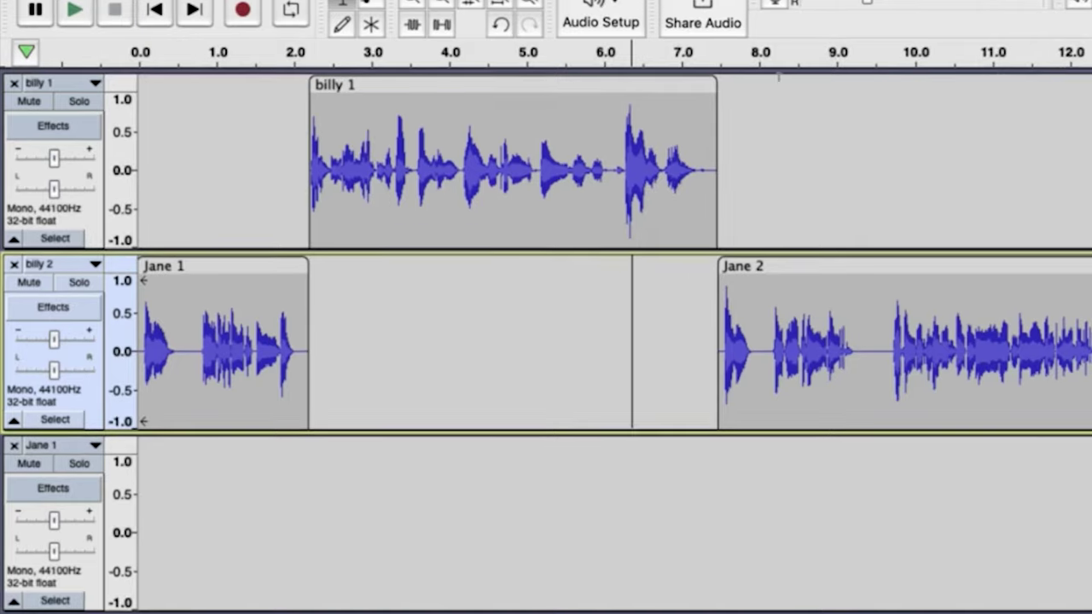
{"action": "left_click", "coordinate": [79, 101]}
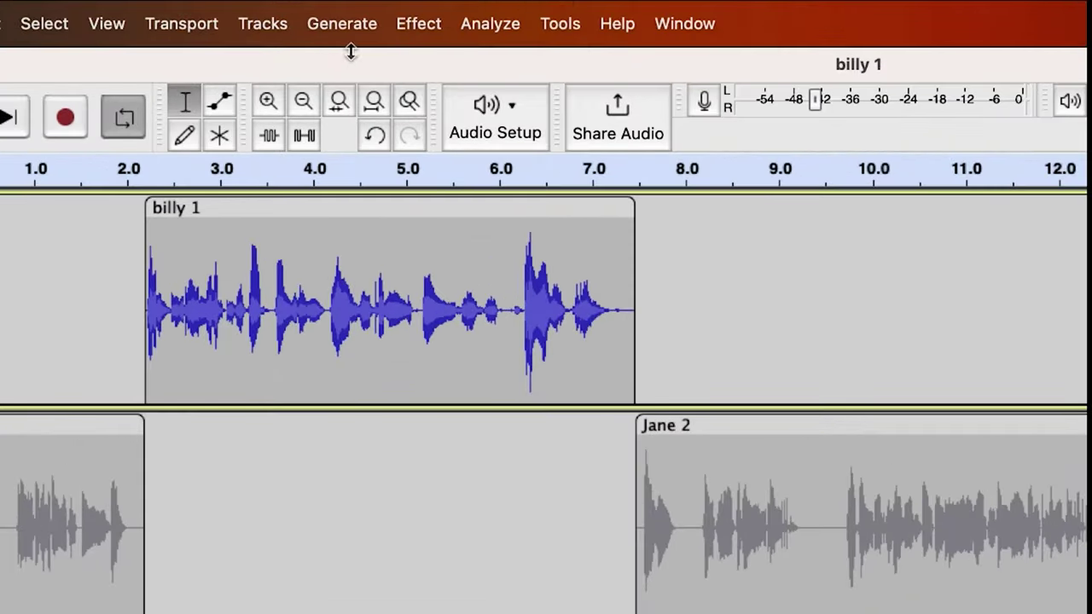
- Generate a silent clip on billy's track and place it after billy 2, ending alongside jane 3
{"action": "left_click", "coordinate": [345, 23]}
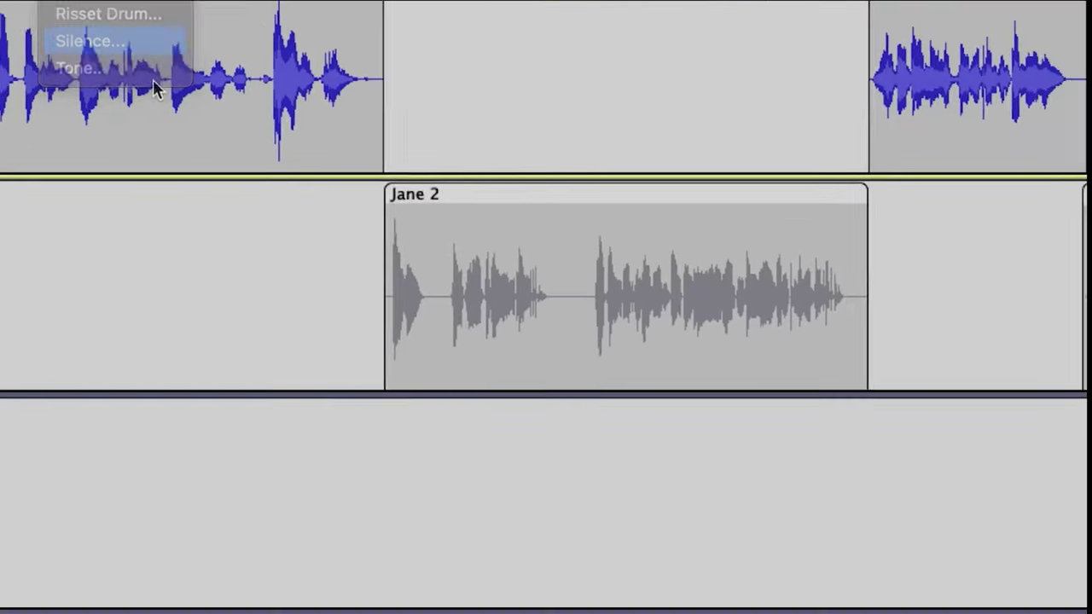
{"action": "left_click", "coordinate": [385, 281]}
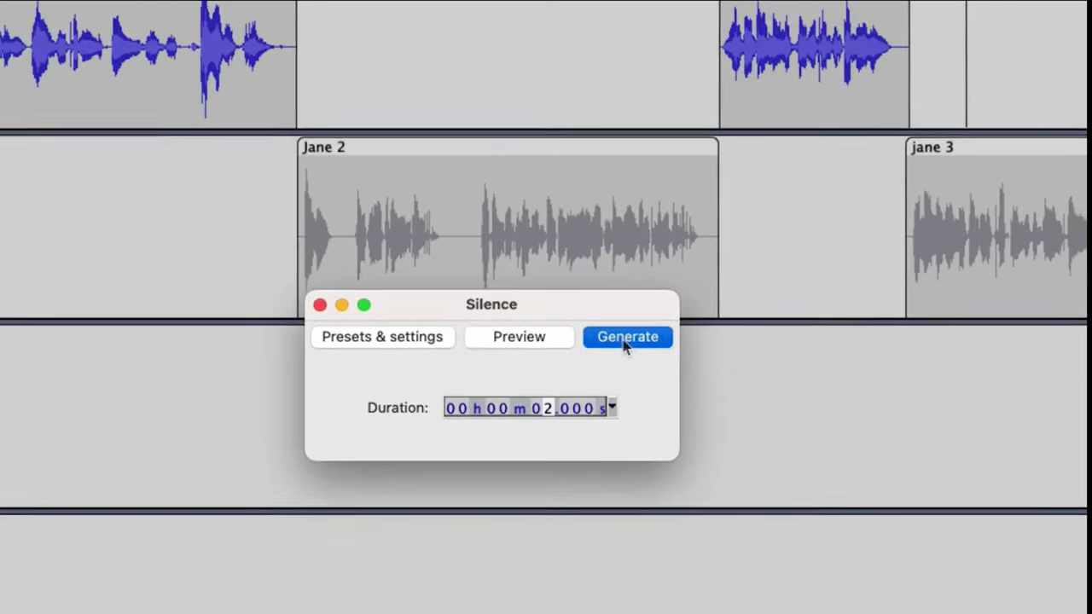
{"action": "left_click", "coordinate": [641, 294]}
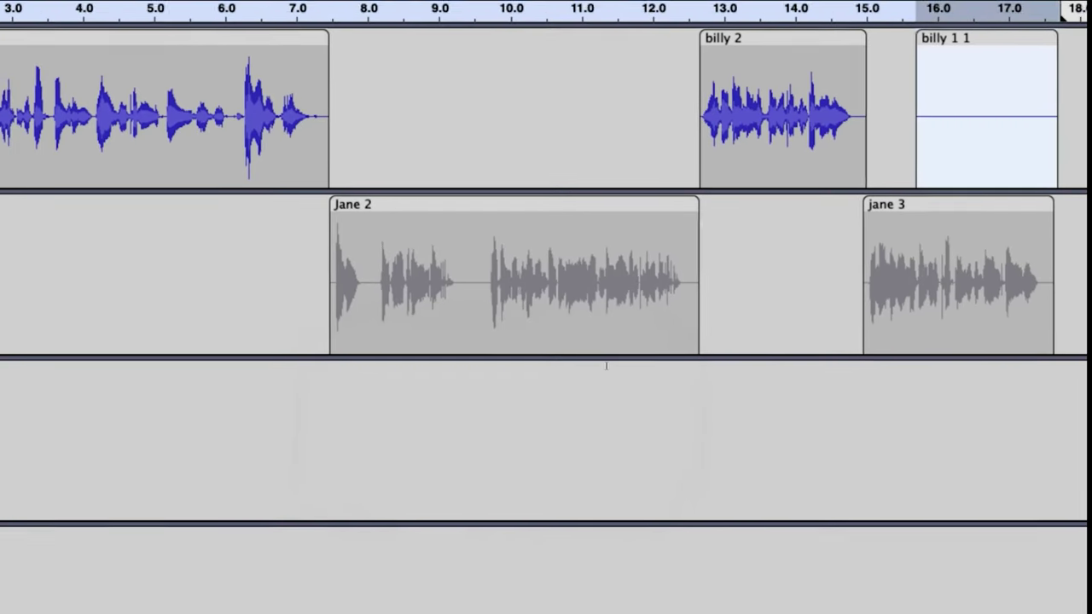
{"action": "mouse_move", "coordinate": [971, 38]}
{"action": "left_mouse_down"}
{"action": "mouse_move", "coordinate": [940, 40]}
{"action": "mouse_move", "coordinate": [977, 43]}
{"action": "mouse_move", "coordinate": [968, 43]}
{"action": "left_mouse_up"}
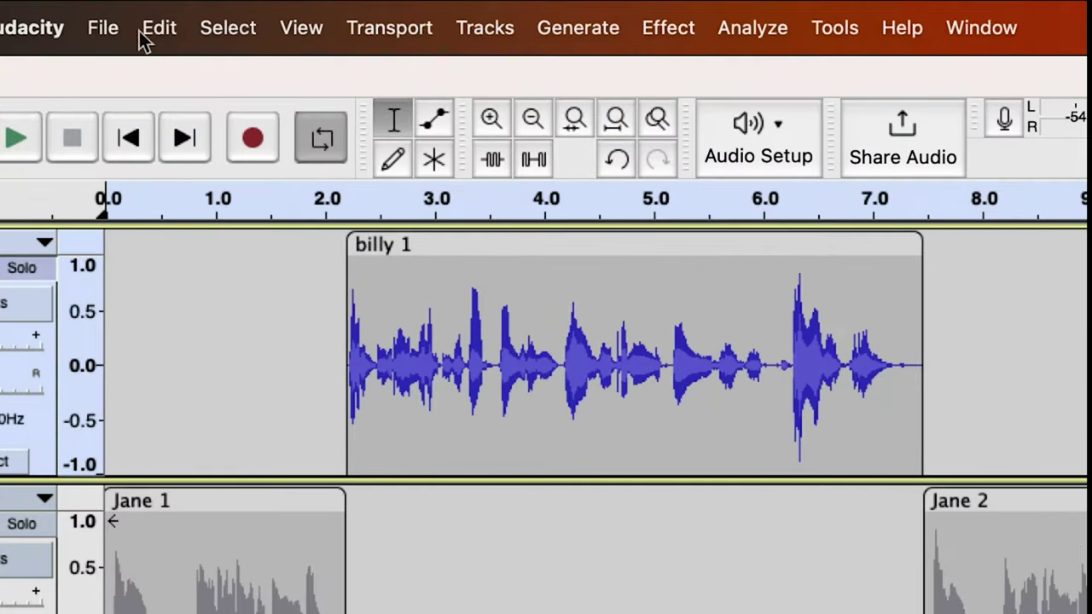
- Export billy's track as an MP3 named billy Scene 1.mp3
{"action": "left_click", "coordinate": [103, 28]}
{"action": "mouse_move", "coordinate": [260, 280]}
{"action": "left_click", "coordinate": [333, 268]}
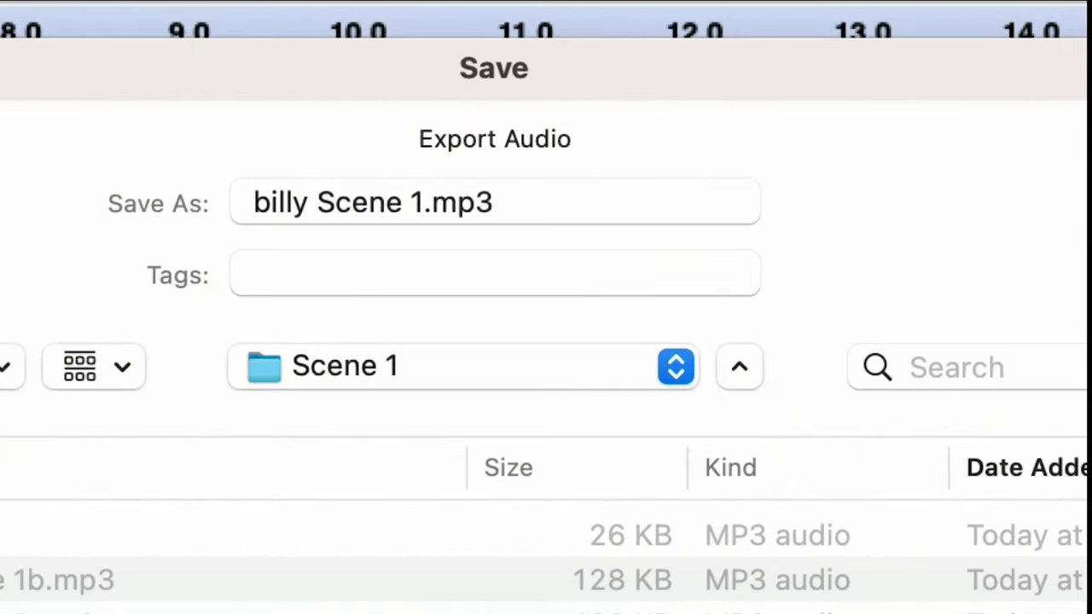
{"action": "left_click", "coordinate": [501, 199]}
{"action": "left_click", "coordinate": [425, 199]}
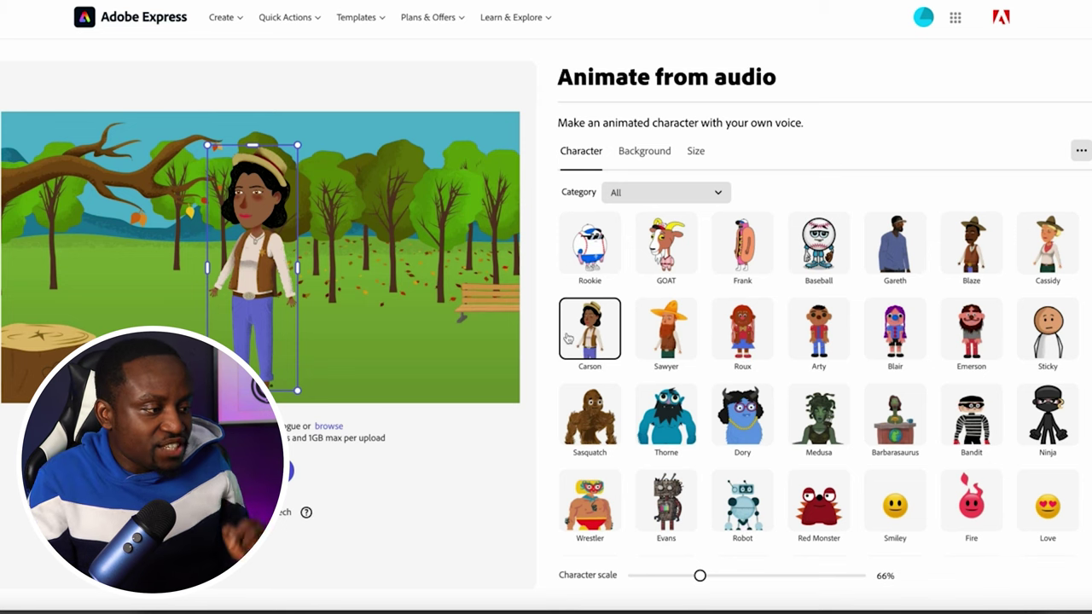
- Compare the Blaze and Carson characters and choose Carson
{"action": "left_click", "coordinate": [981, 263]}
{"action": "left_click", "coordinate": [597, 359]}
{"action": "left_click", "coordinate": [970, 258]}
{"action": "left_click", "coordinate": [578, 309]}
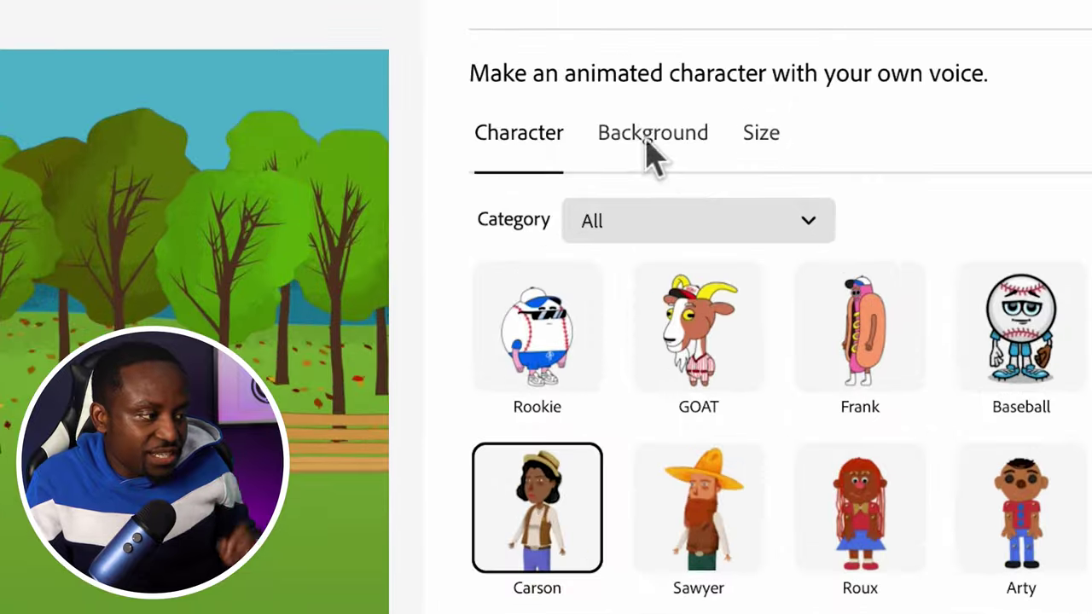
- Set the animation background to Transparent
{"action": "left_click", "coordinate": [679, 167]}
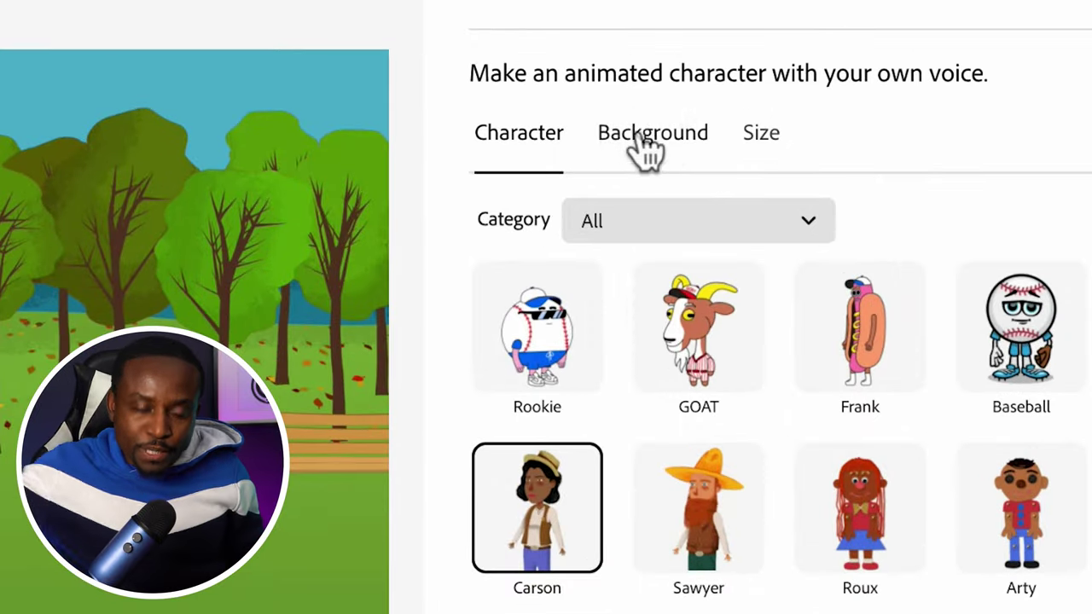
{"action": "left_click", "coordinate": [646, 147]}
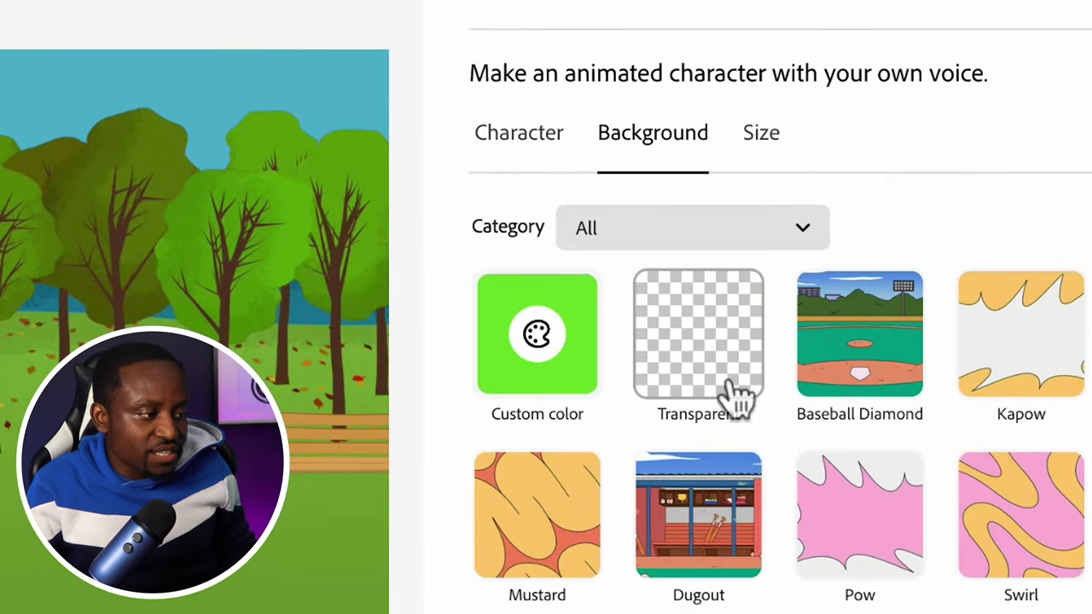
{"action": "left_click", "coordinate": [695, 341]}
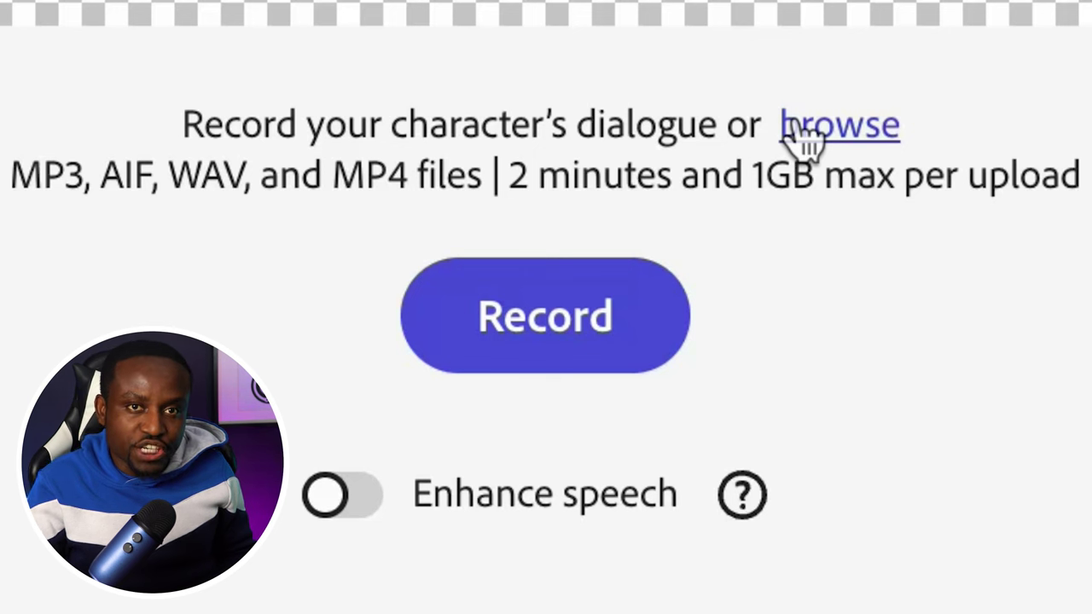
- Upload Jane Scene 1.mp3 to generate Carson's 17.7-second animation
{"action": "left_click", "coordinate": [799, 130]}
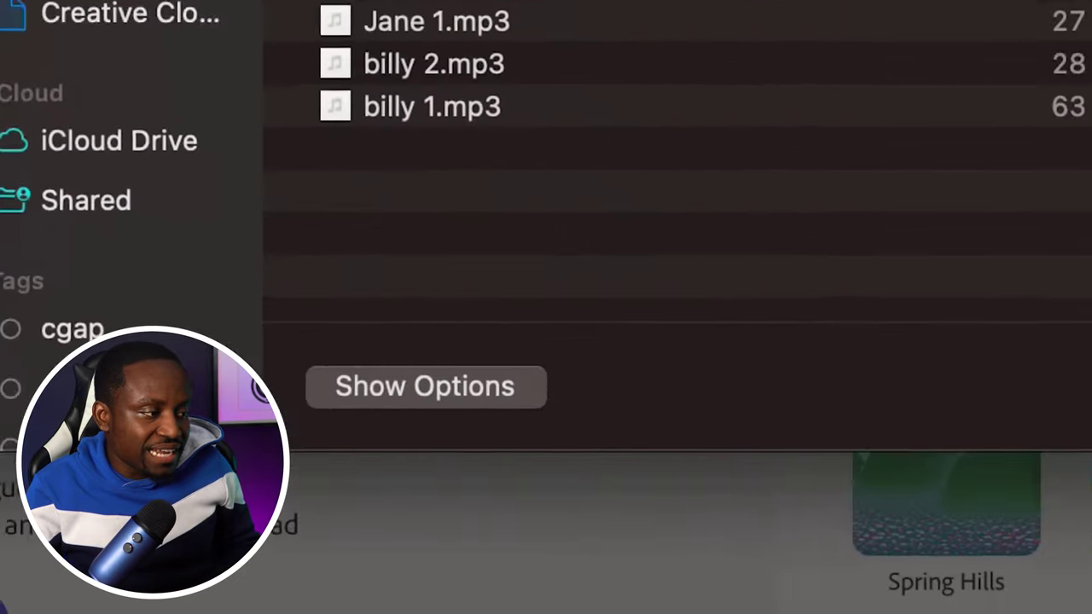
{"action": "left_click", "coordinate": [191, 113]}
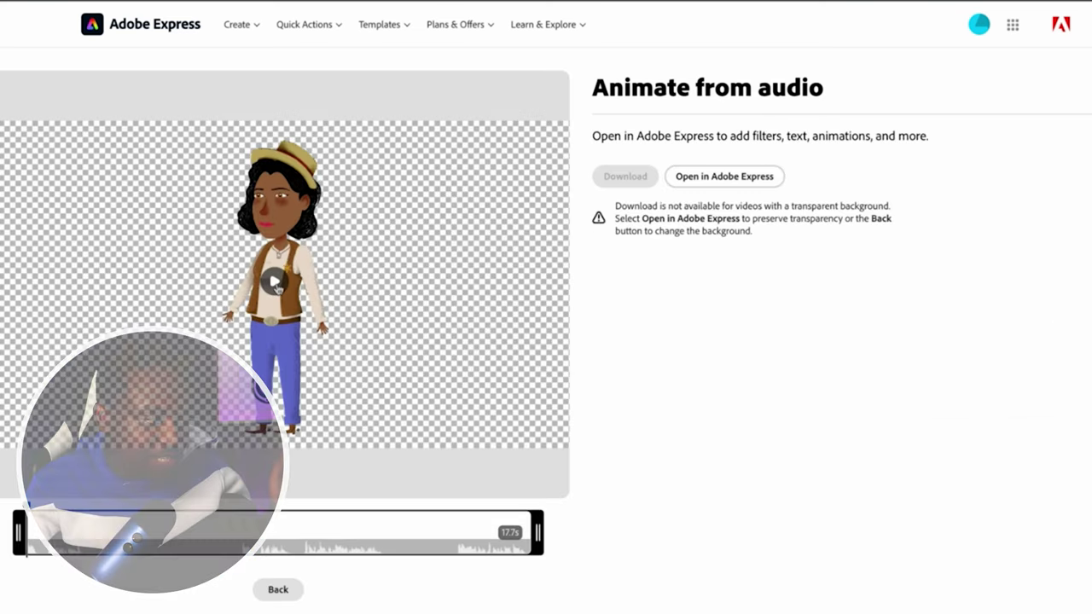
{"action": "left_click", "coordinate": [275, 285]}
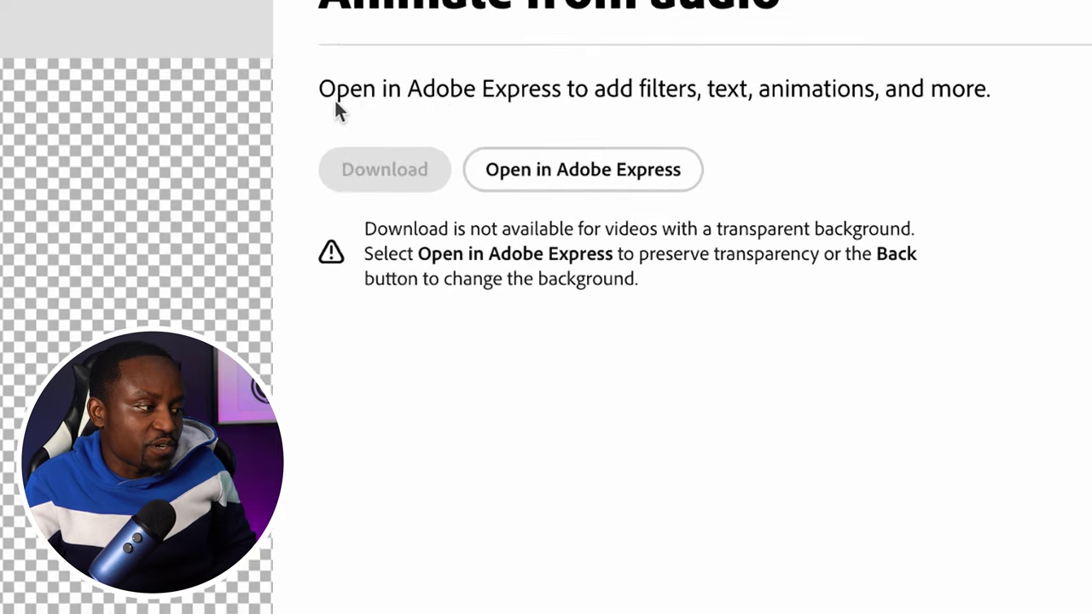
{"action": "left_click", "coordinate": [593, 137]}
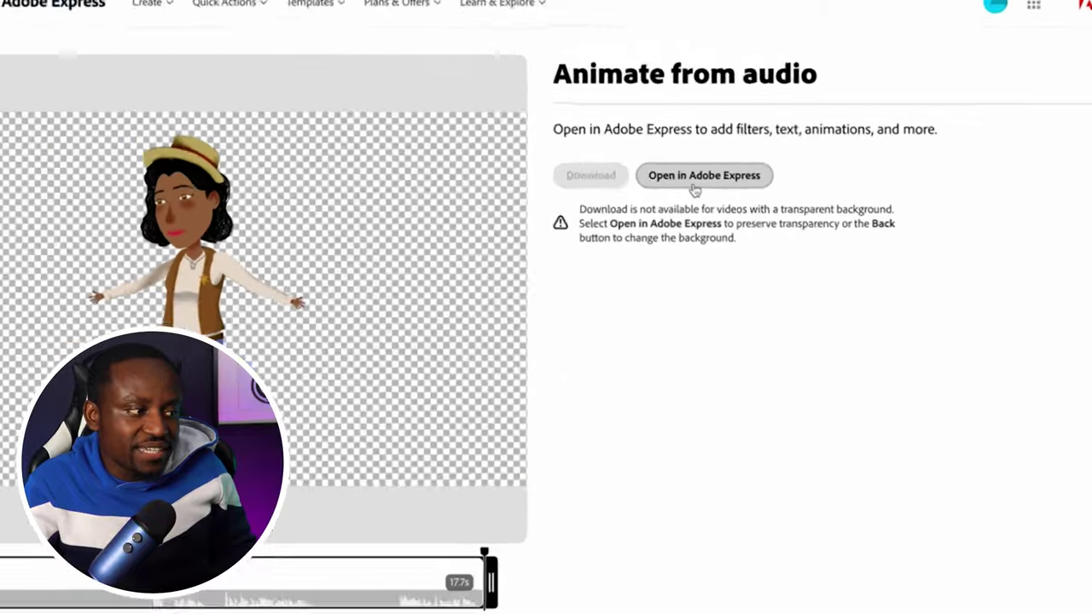
- Open Carson's animation in the Express editor and reposition the character video on the page
{"action": "left_click", "coordinate": [623, 177]}
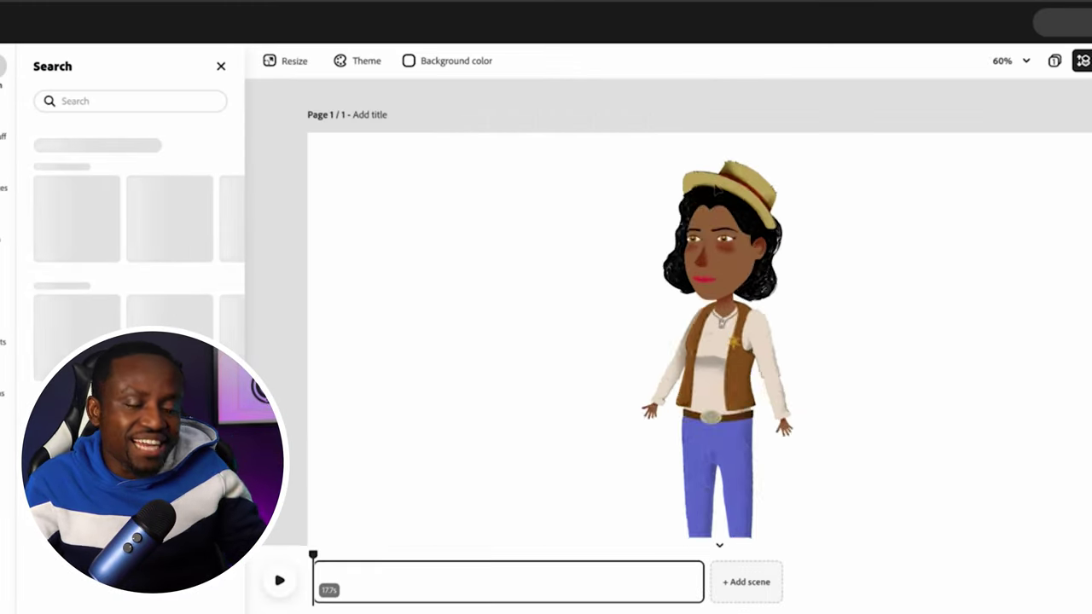
{"action": "left_click", "coordinate": [734, 228]}
{"action": "left_click_drag", "start_coordinate": [735, 229], "coordinate": [834, 221]}
{"action": "left_click", "coordinate": [519, 142]}
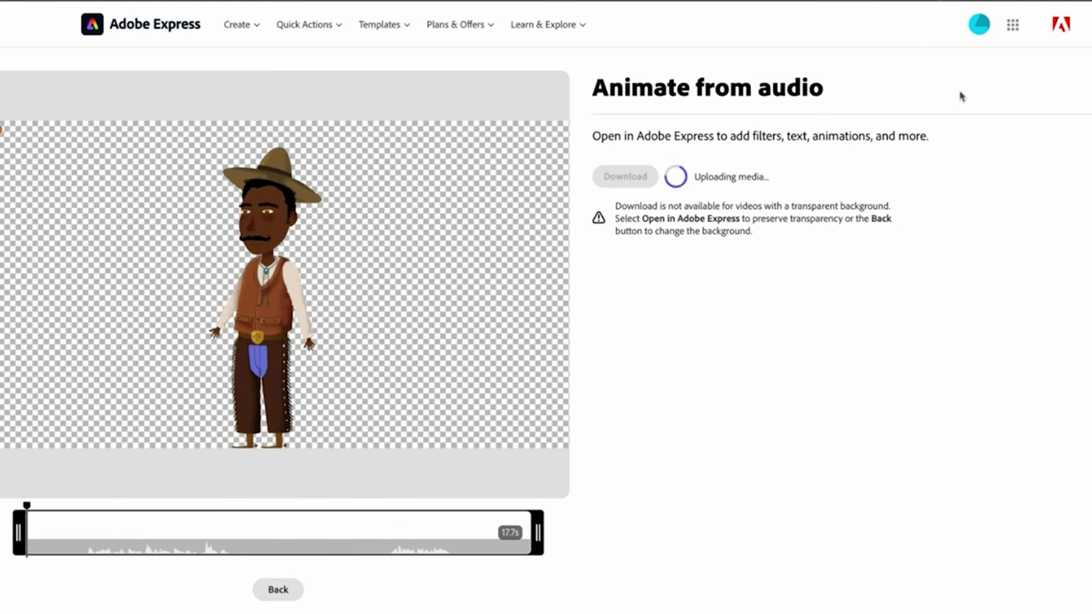
- Open the cowboy animation in the editor, copy its video, and switch to the cowgirl project tab
{"action": "left_click", "coordinate": [80, 529]}
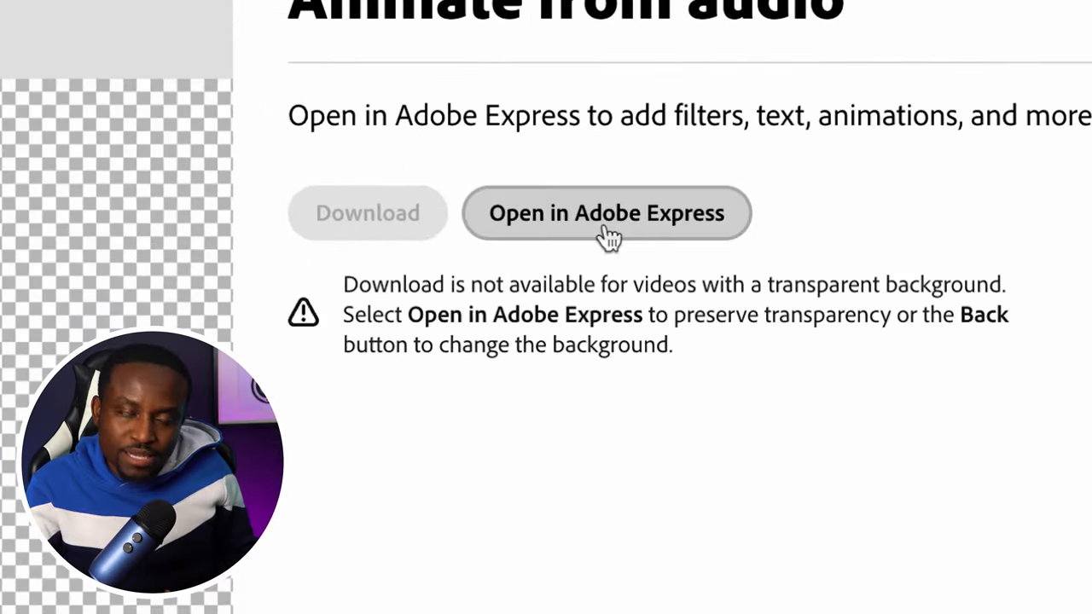
{"action": "left_click", "coordinate": [609, 237]}
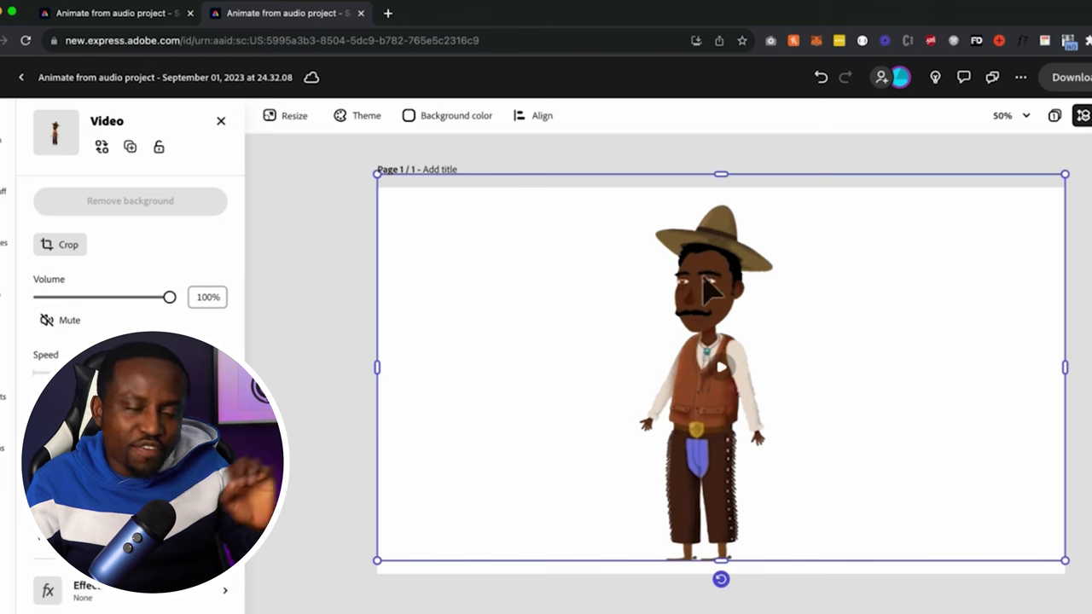
{"action": "left_click_drag", "start_coordinate": [716, 271], "coordinate": [730, 270]}
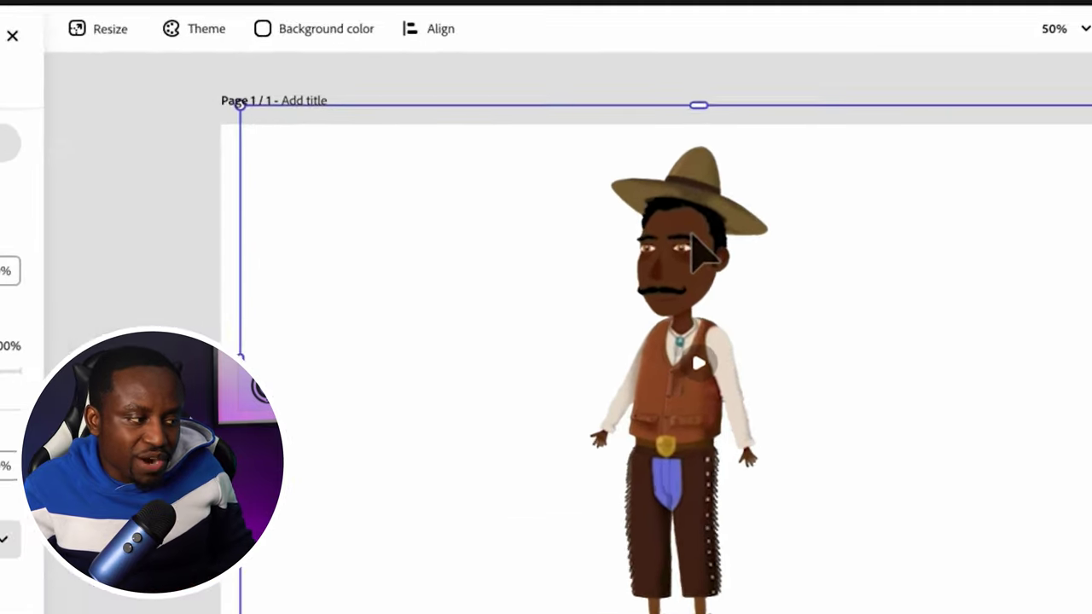
{"action": "right_click", "coordinate": [731, 270]}
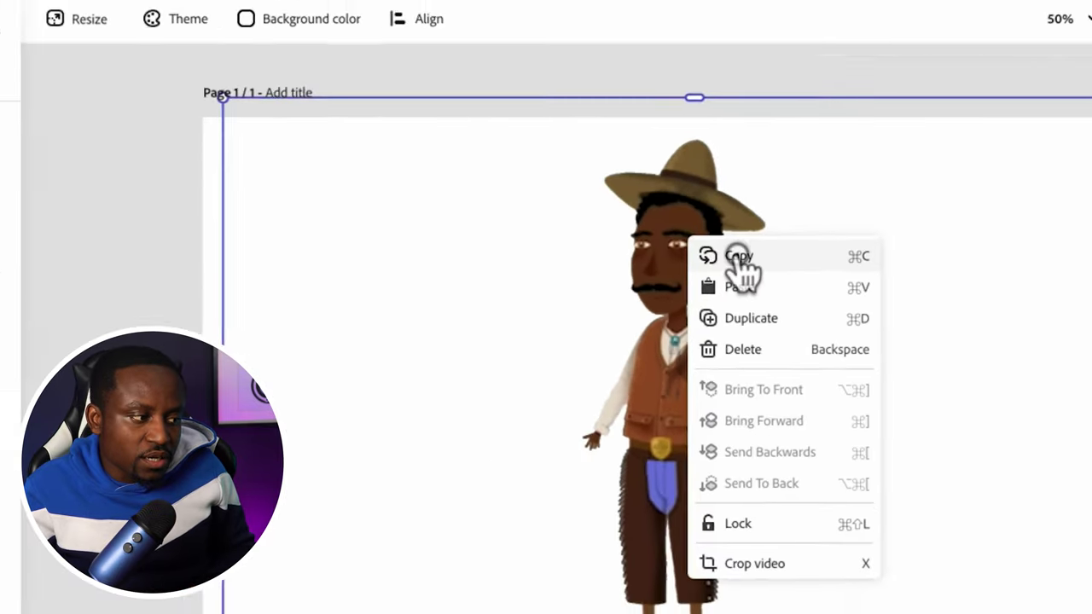
{"action": "left_click", "coordinate": [690, 201]}
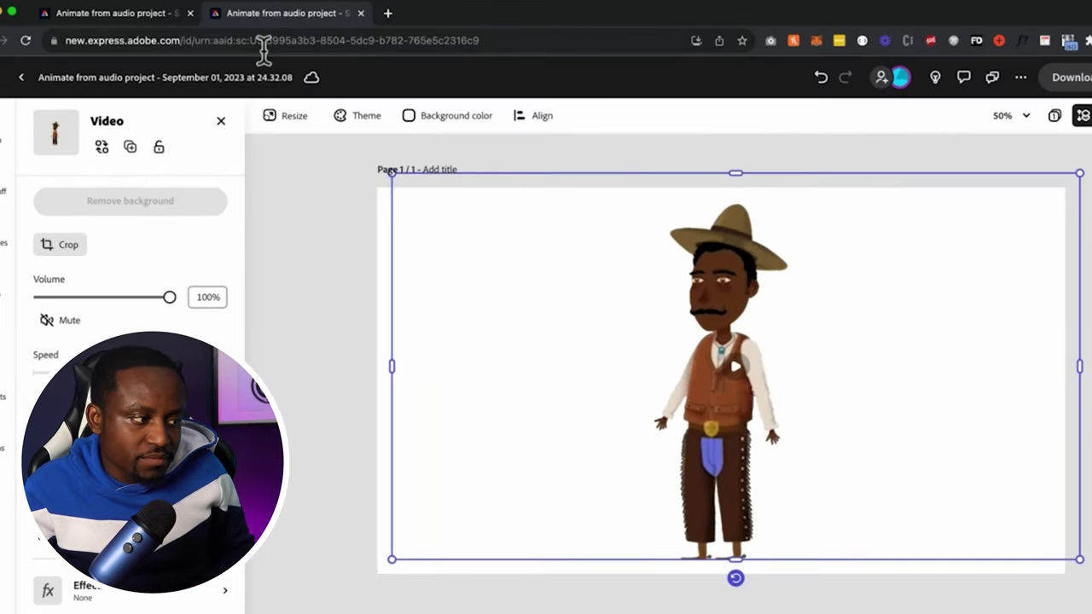
{"action": "left_click", "coordinate": [120, 13]}
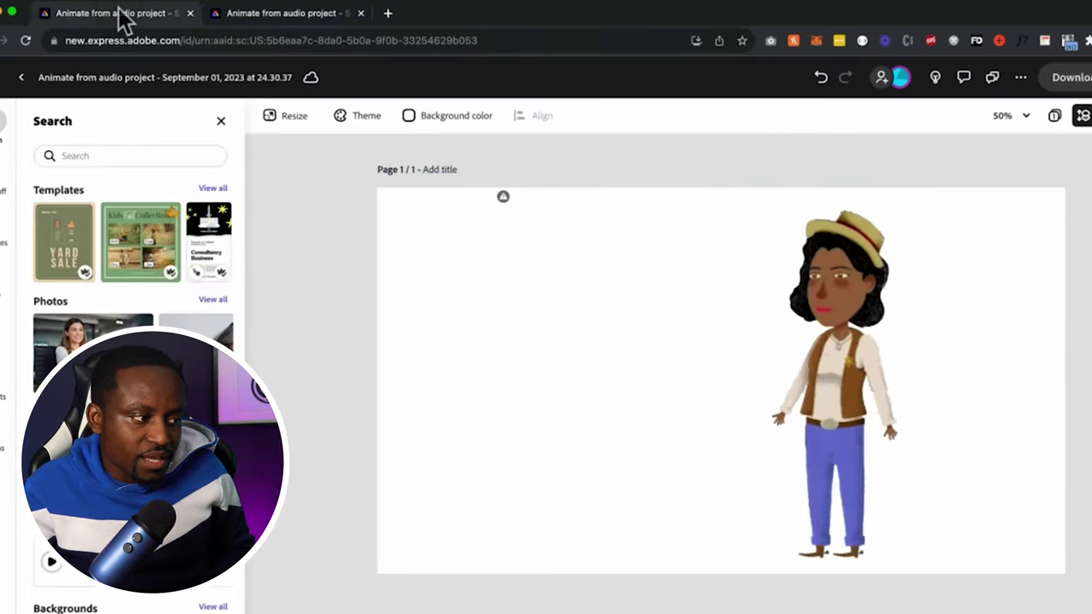
- Paste the cowboy video, move it left of the cowgirl, and flip it horizontally
{"action": "right_click", "coordinate": [443, 305]}
{"action": "left_click", "coordinate": [474, 322]}
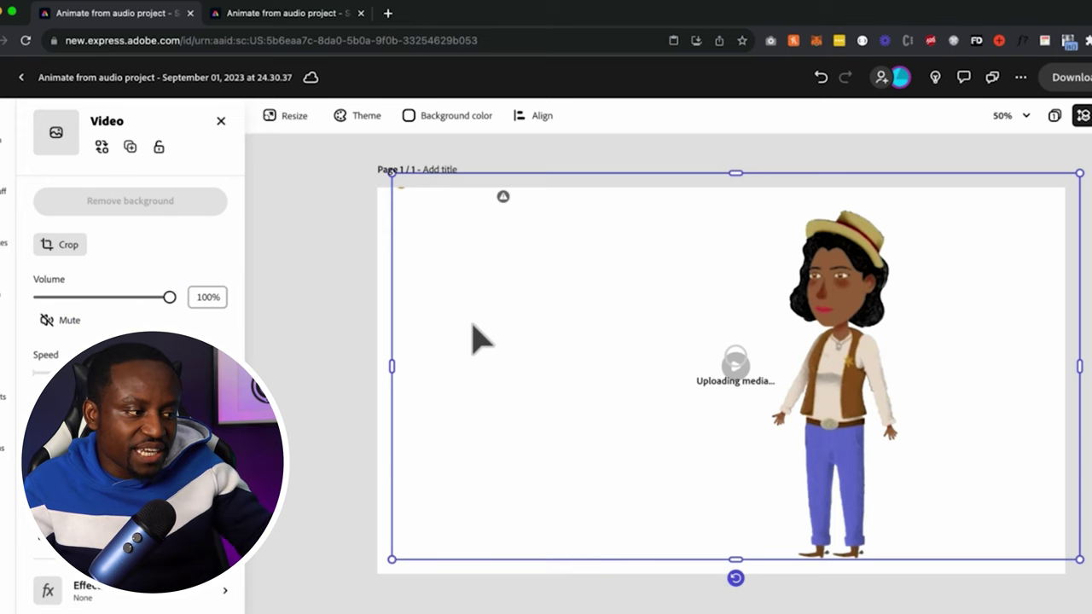
{"action": "left_click_drag", "start_coordinate": [711, 326], "coordinate": [595, 300]}
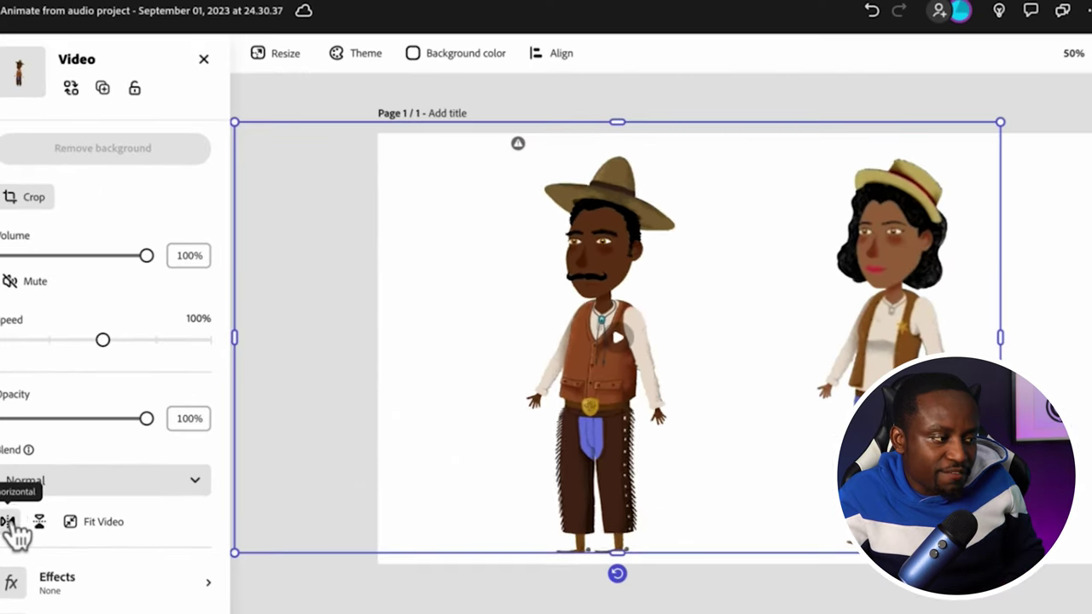
{"action": "left_click", "coordinate": [9, 522]}
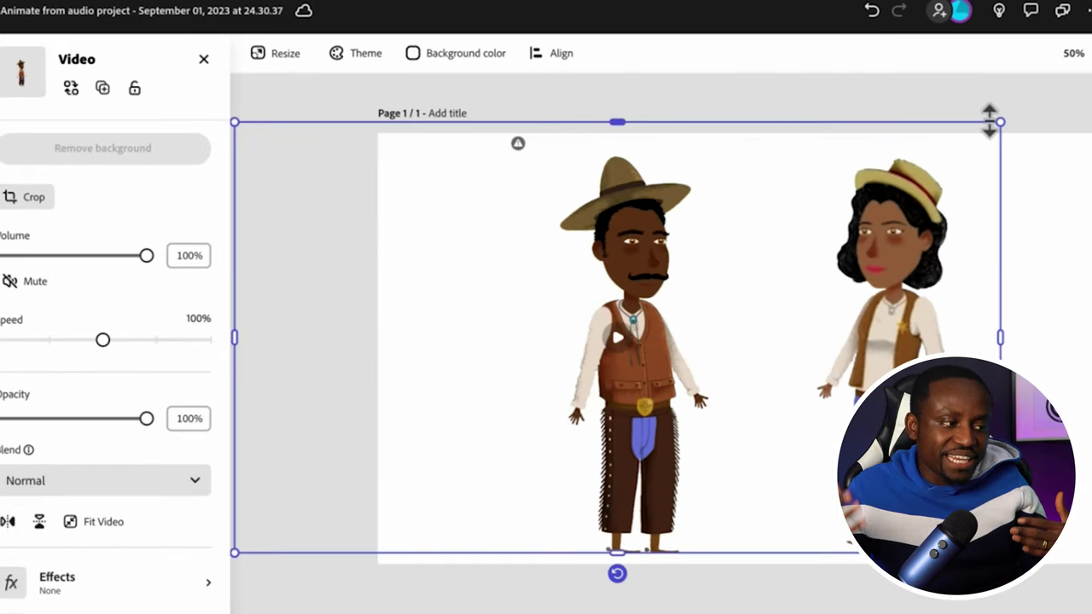
- Shrink the cowboy and nudge him into place, then shrink the cowgirl to match
{"action": "left_click_drag", "start_coordinate": [990, 121], "coordinate": [847, 208]}
{"action": "left_click_drag", "start_coordinate": [695, 362], "coordinate": [751, 390]}
{"action": "left_click", "coordinate": [930, 221]}
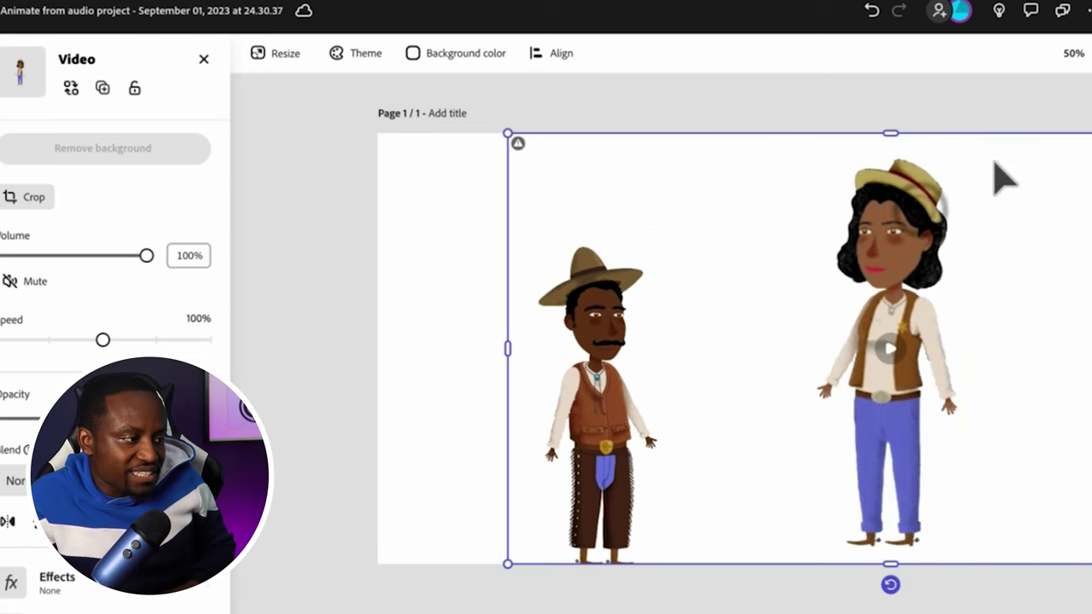
{"action": "left_click_drag", "start_coordinate": [508, 134], "coordinate": [693, 239]}
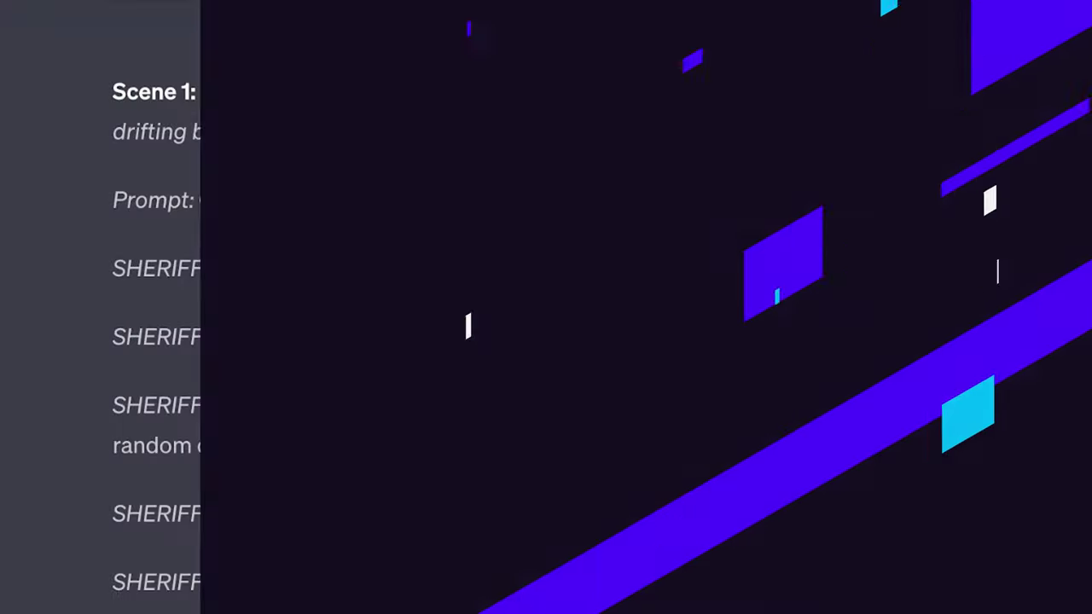
- Generate Widescreen (16:9) Art-style images from the pasted cactus-and-tumbleweed desert prompt
{"action": "left_click_drag", "start_coordinate": [912, 200], "coordinate": [314, 204]}
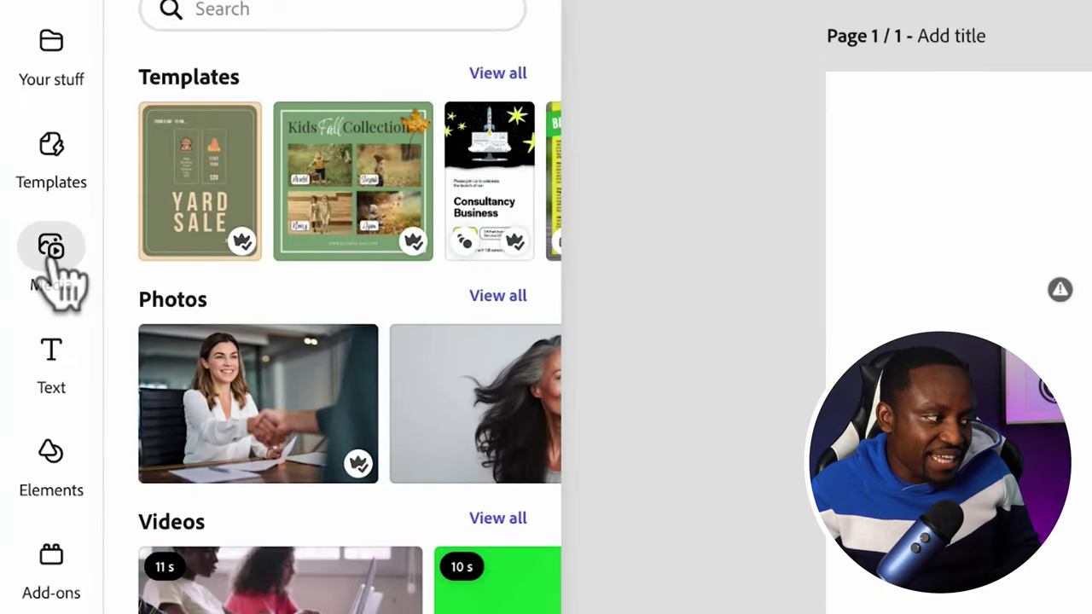
{"action": "left_click", "coordinate": [53, 261]}
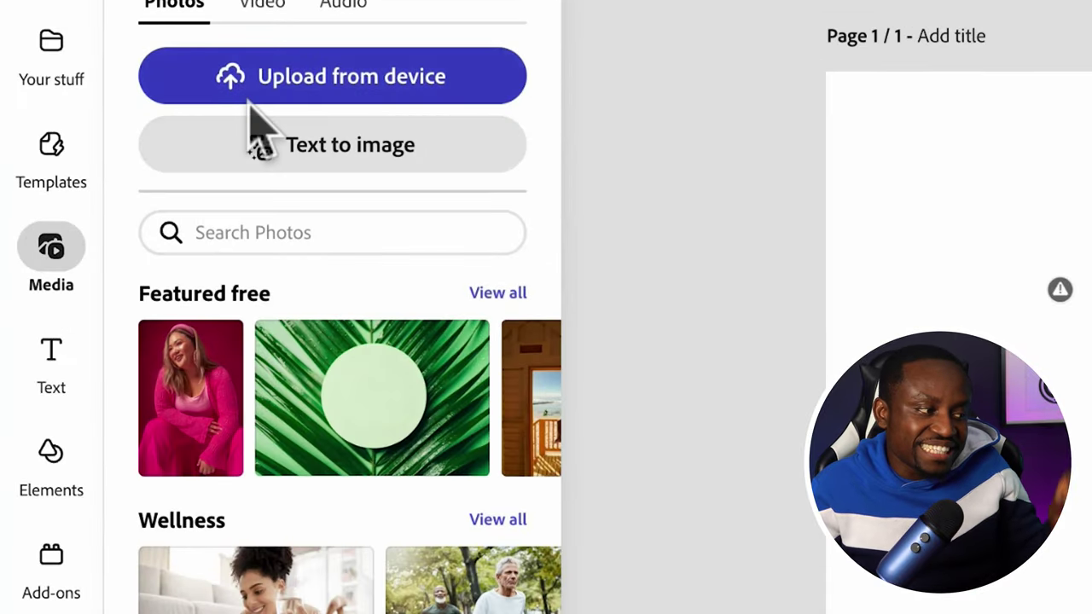
{"action": "left_click", "coordinate": [286, 143]}
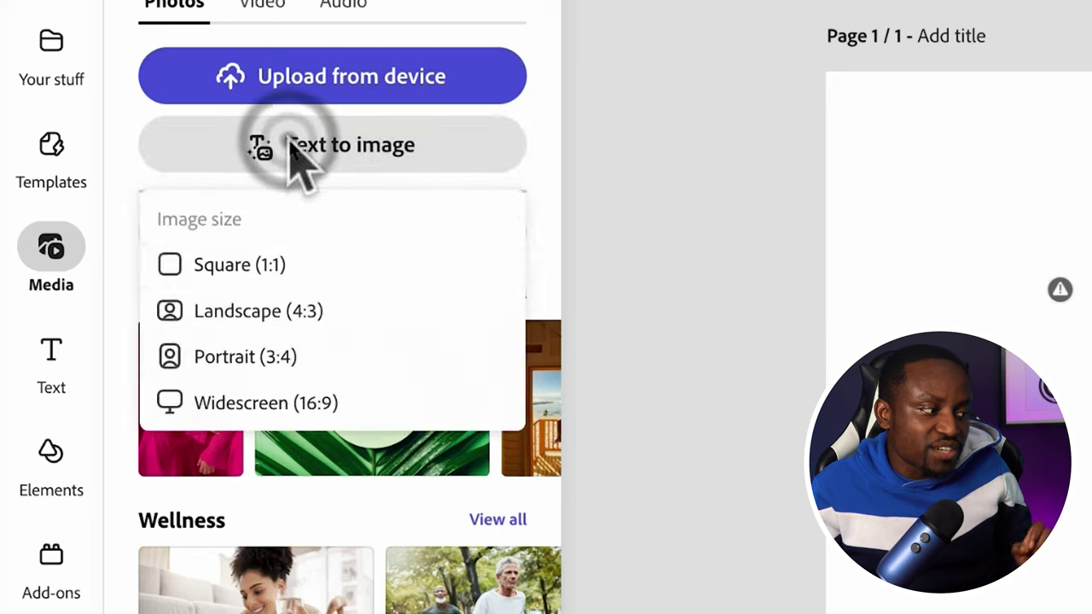
{"action": "left_click", "coordinate": [290, 397]}
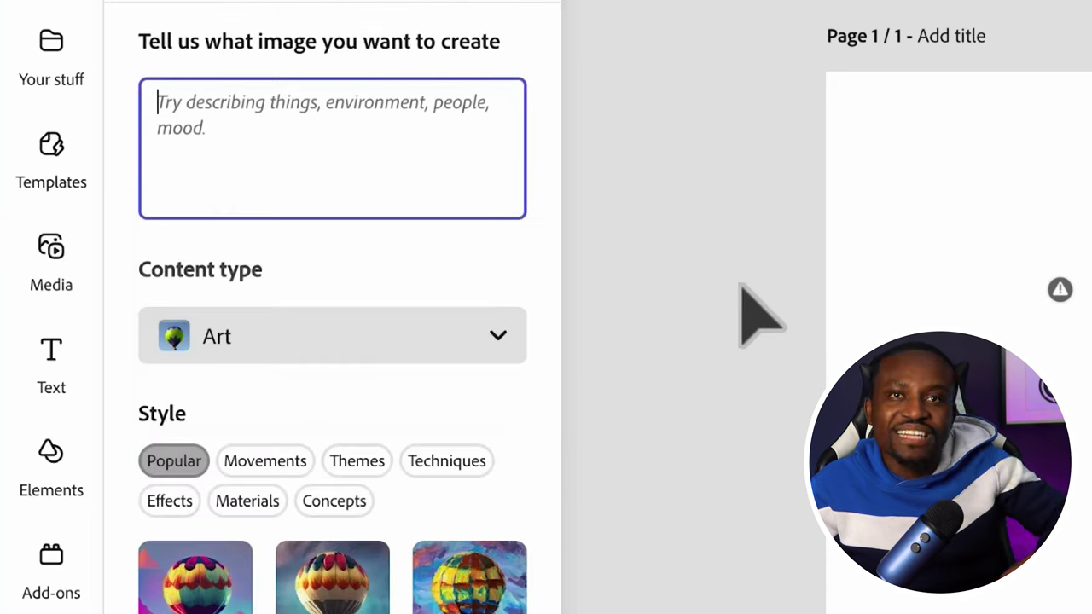
{"action": "left_click", "coordinate": [267, 110]}
{"action": "type", "text": "a lonely desert scene with a cactus and a rolling tumbleweed."}
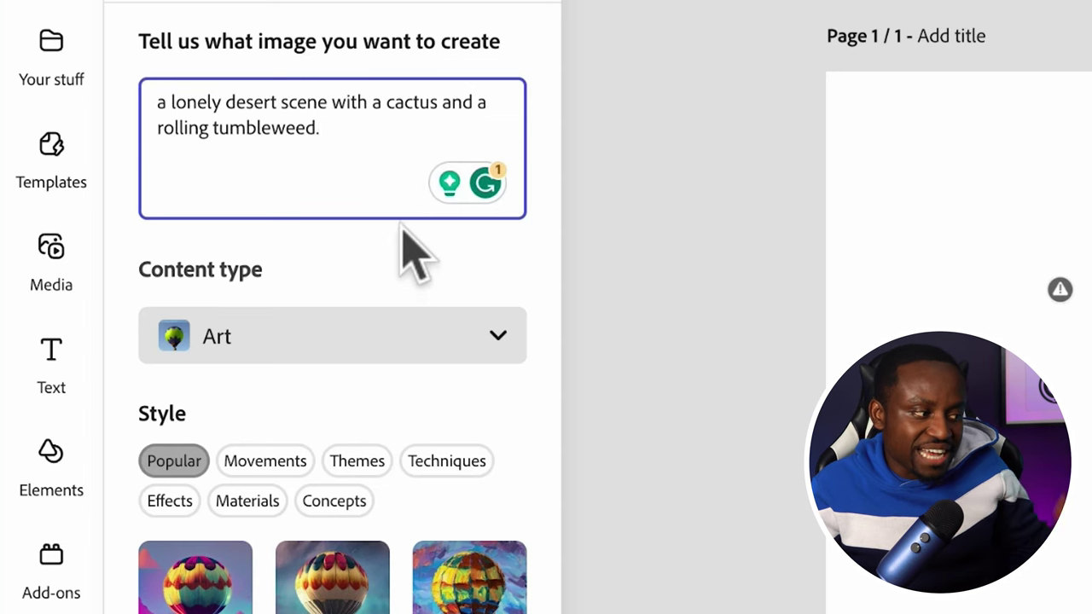
{"action": "left_click", "coordinate": [273, 335]}
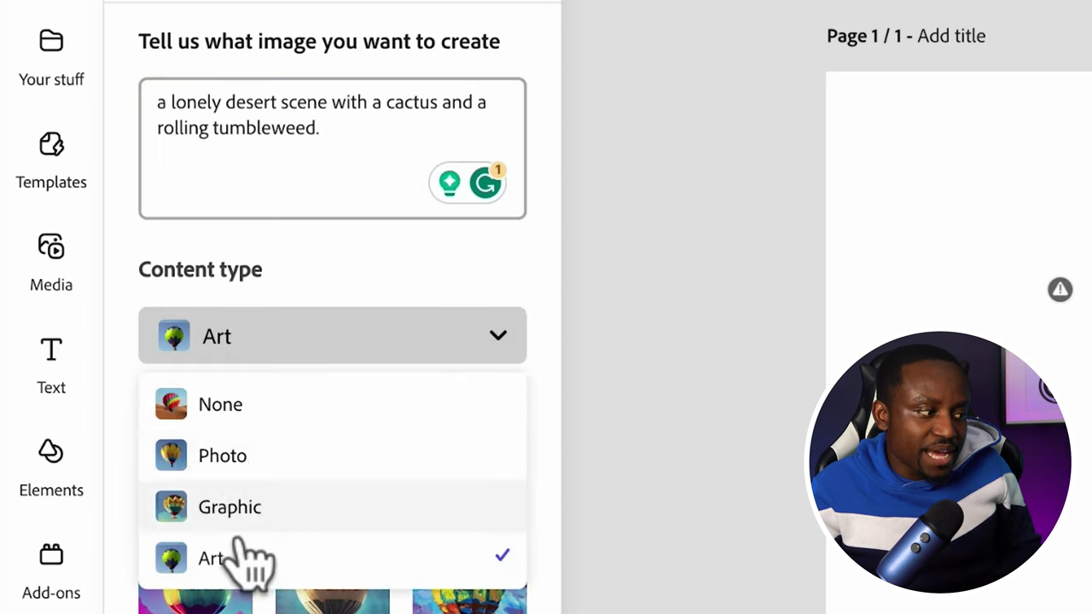
{"action": "left_click", "coordinate": [253, 561]}
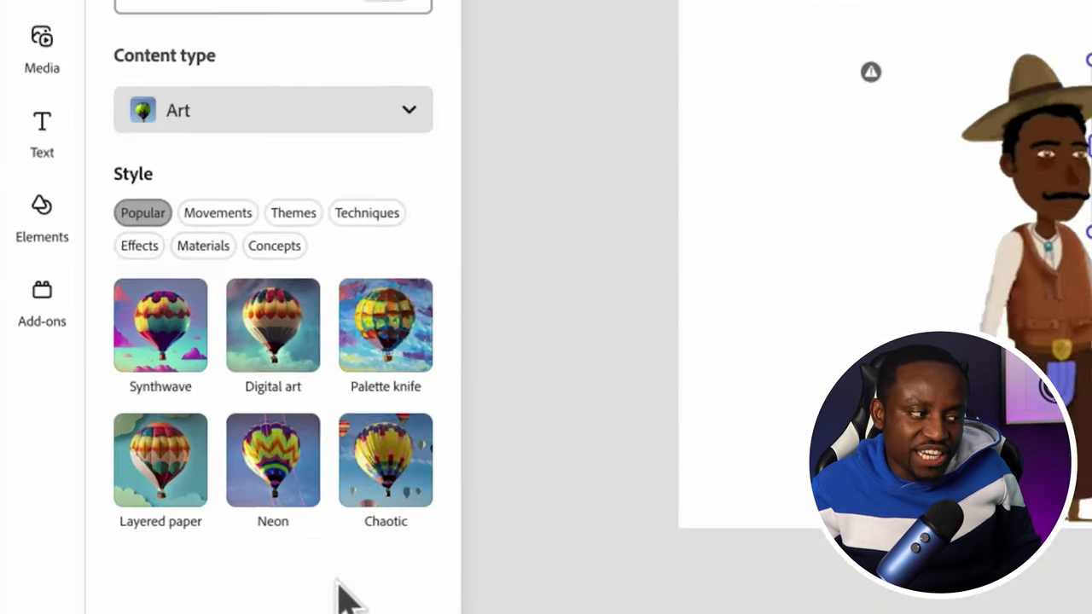
{"action": "left_click", "coordinate": [256, 563]}
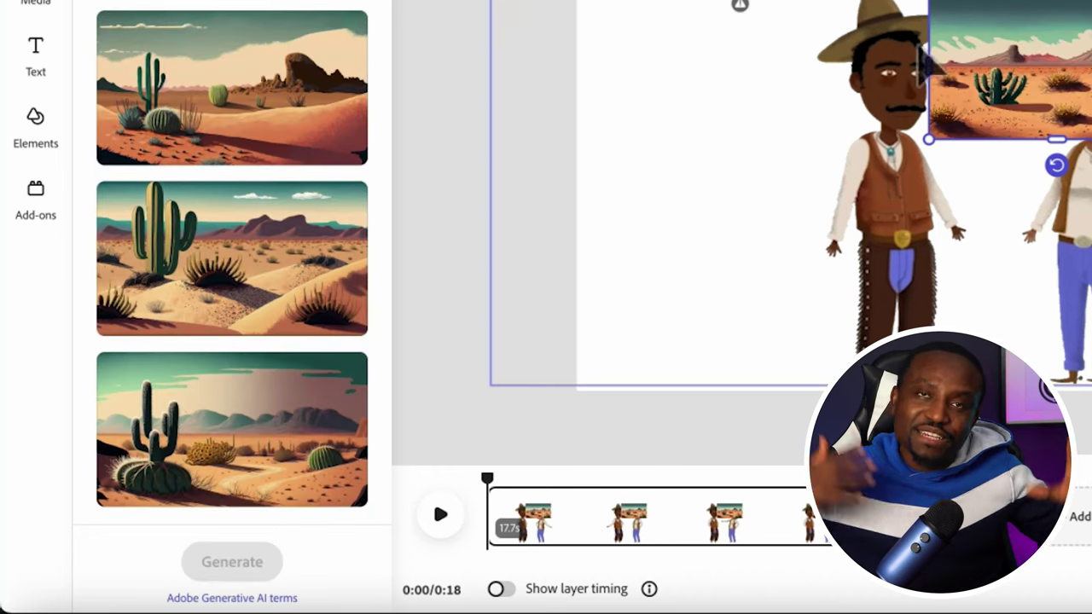
- Make the generated desert image the page background behind both characters
{"action": "right_click", "coordinate": [964, 29]}
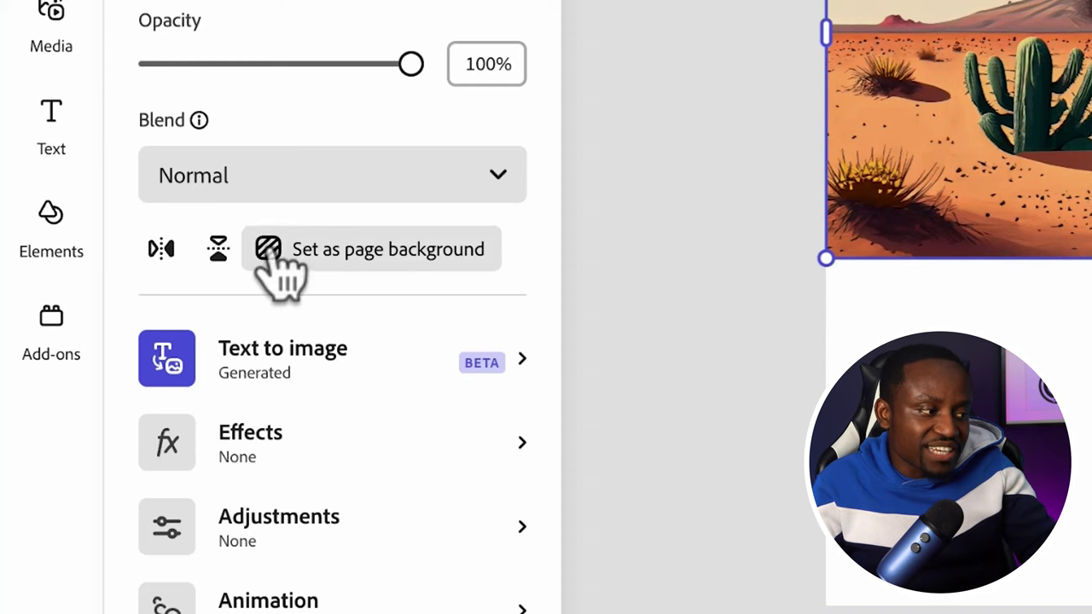
{"action": "left_click", "coordinate": [280, 256]}
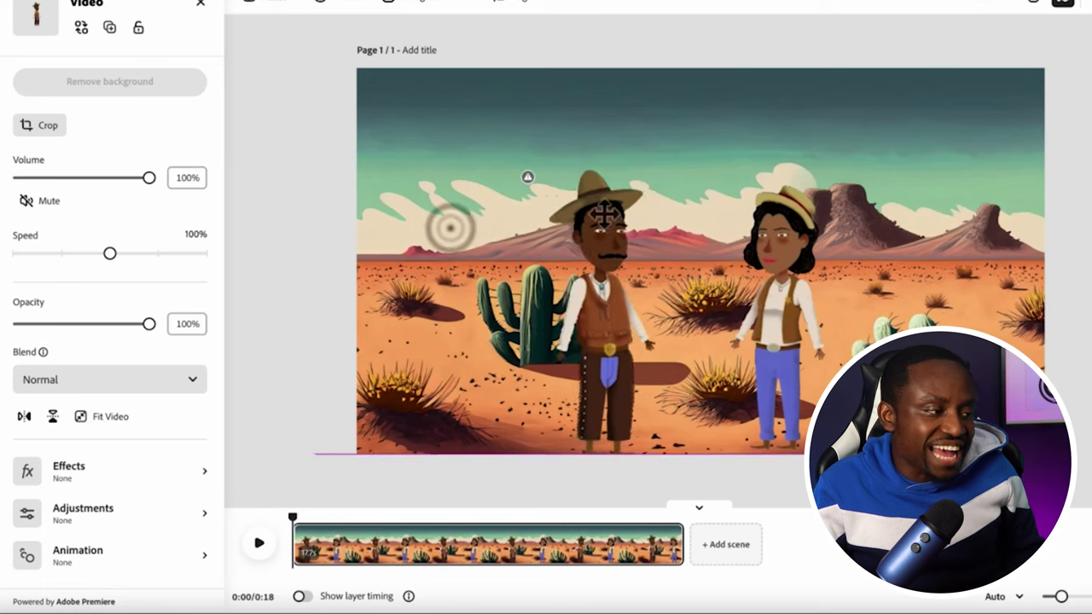
{"action": "left_click", "coordinate": [631, 224]}
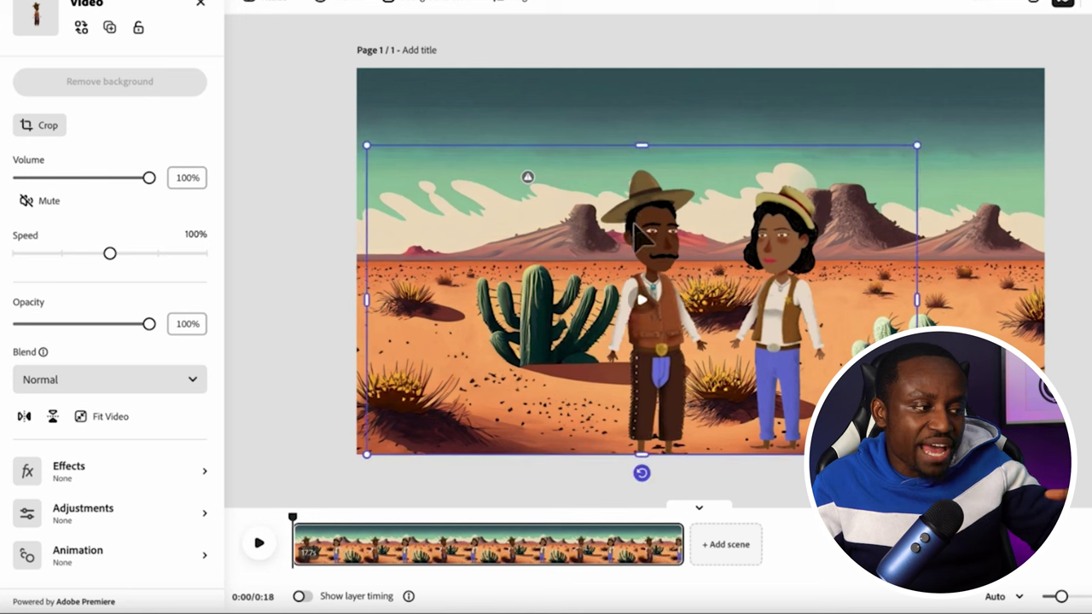
{"action": "left_click", "coordinate": [702, 51]}
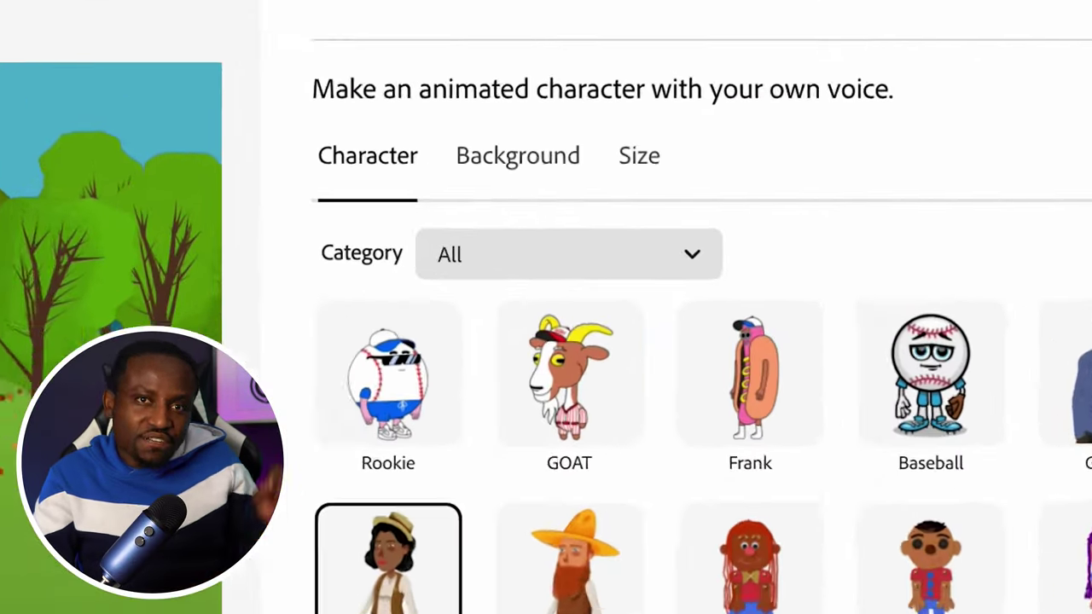
- Give the cowgirl animation a custom #6FDE23 green background and download it as MP4
{"action": "left_click", "coordinate": [504, 168]}
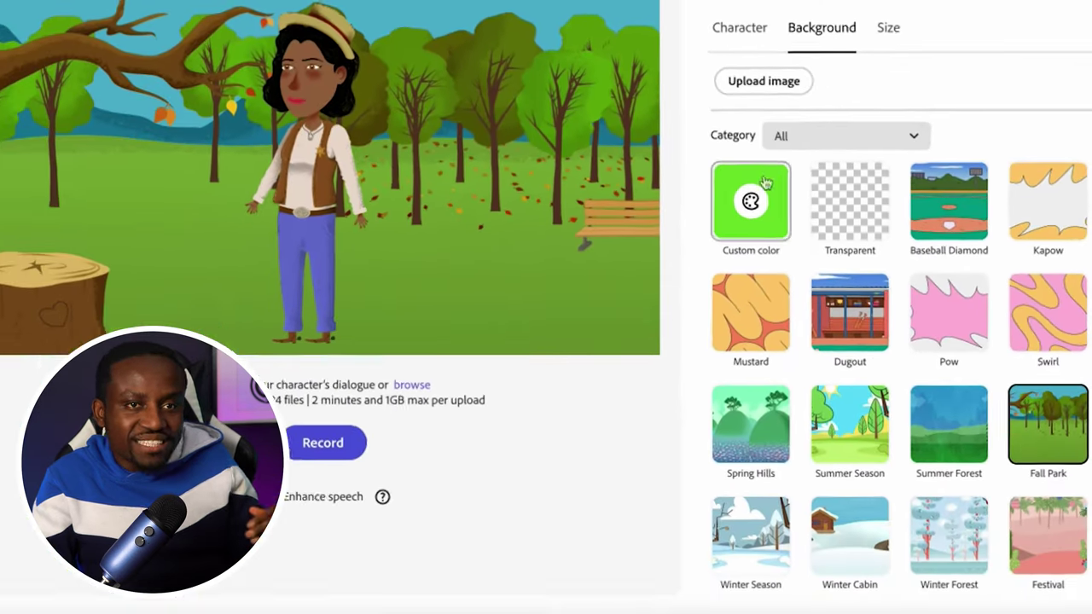
{"action": "left_click", "coordinate": [350, 504]}
{"action": "left_click", "coordinate": [761, 196]}
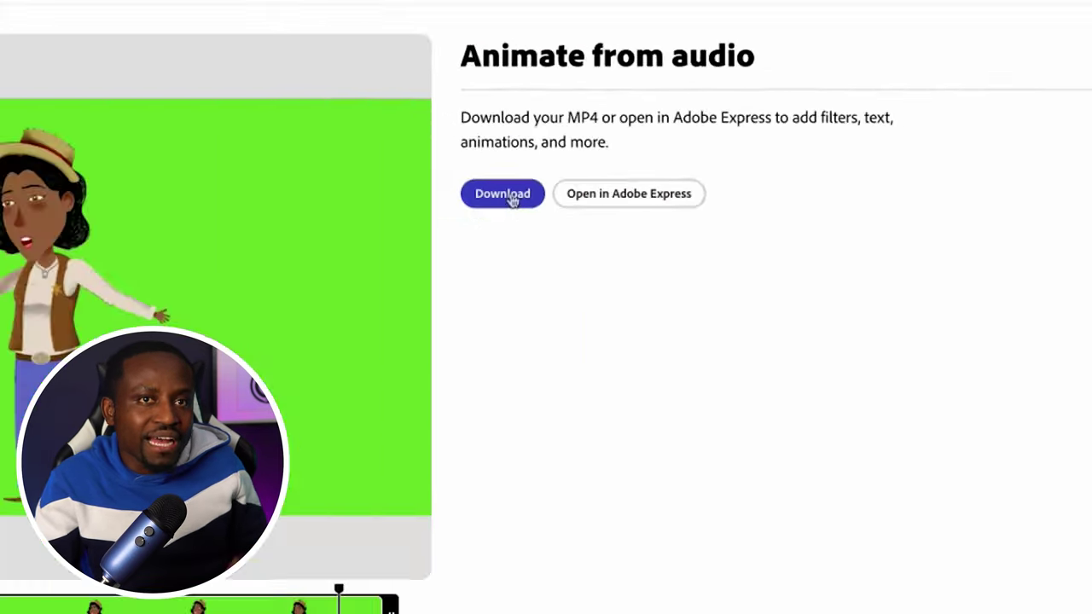
{"action": "left_click", "coordinate": [692, 107]}
{"action": "left_click", "coordinate": [694, 135]}
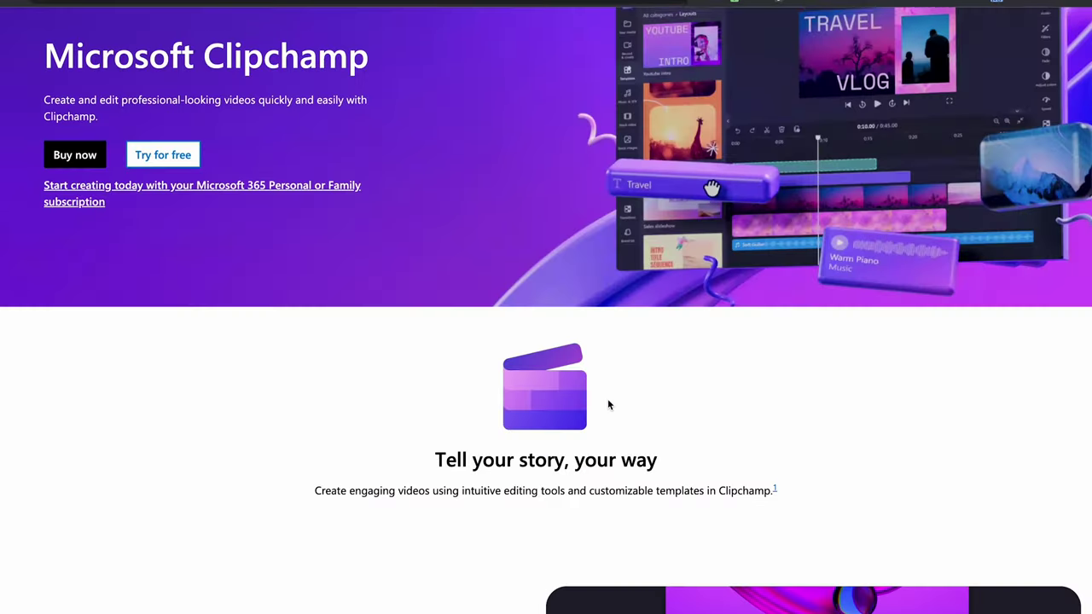
- Start a new Untitled video project from the Clipchamp home page
{"action": "scroll", "coordinate": [608, 405], "scroll_direction": "down", "scroll_amount": 2}
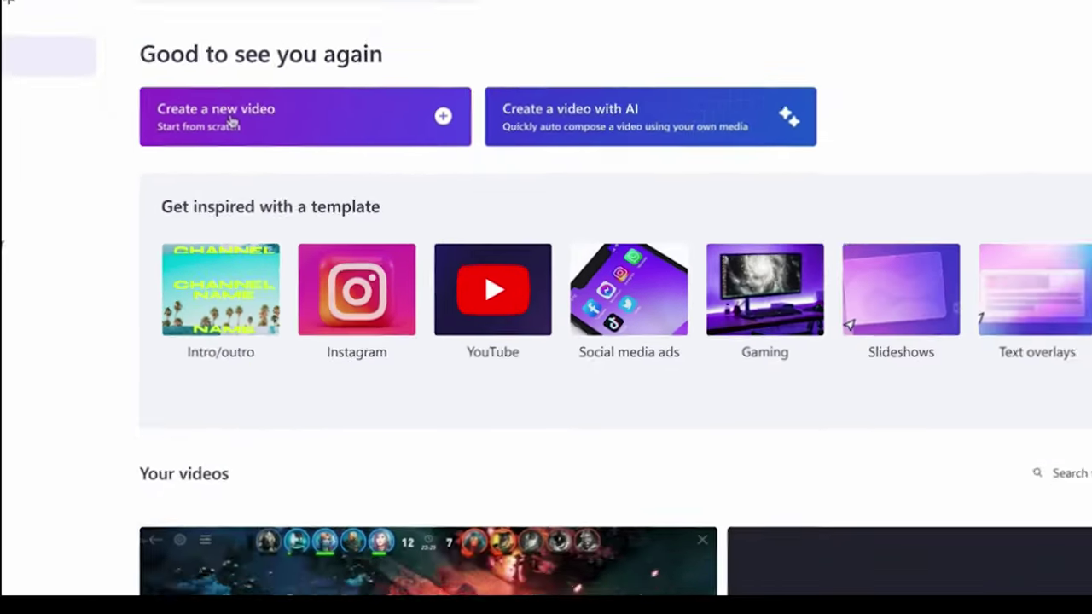
{"action": "left_click", "coordinate": [168, 103]}
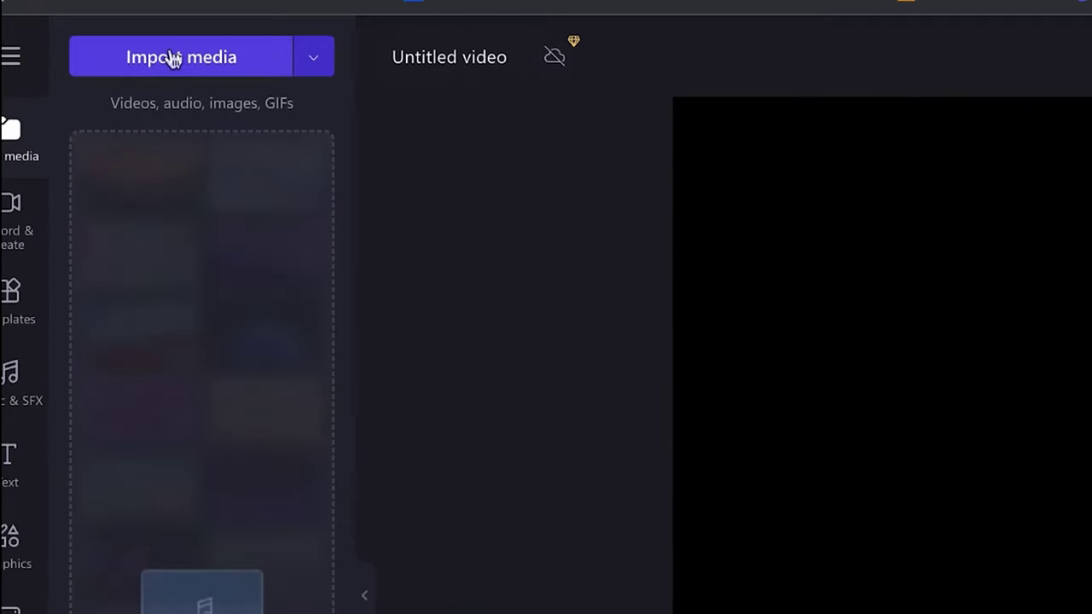
- Import Jane-Scene-1.mp4 and billy-Scene-1.mp4 and stack them on two timeline tracks
{"action": "left_click", "coordinate": [173, 58]}
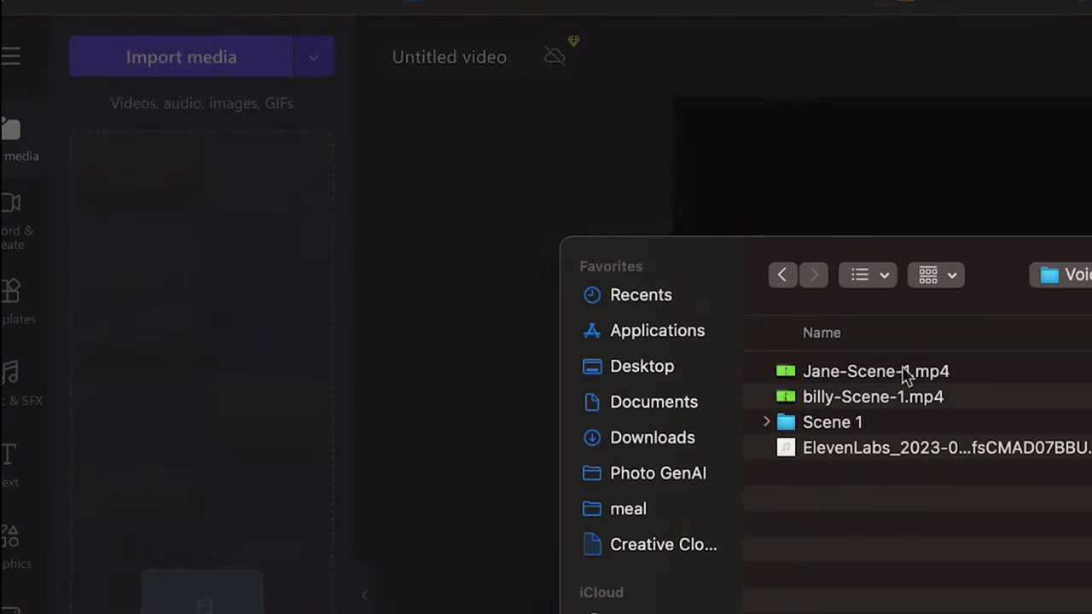
{"action": "left_click", "coordinate": [906, 373]}
{"action": "left_click", "coordinate": [904, 398], "text": "shift"}
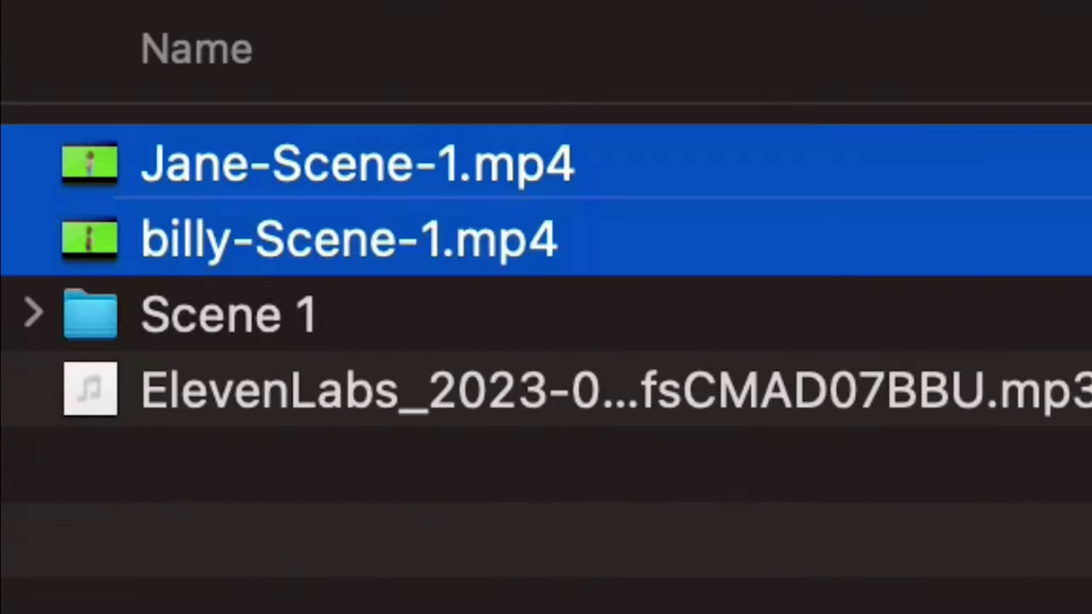
{"action": "left_click_drag", "start_coordinate": [96, 54], "coordinate": [307, 526]}
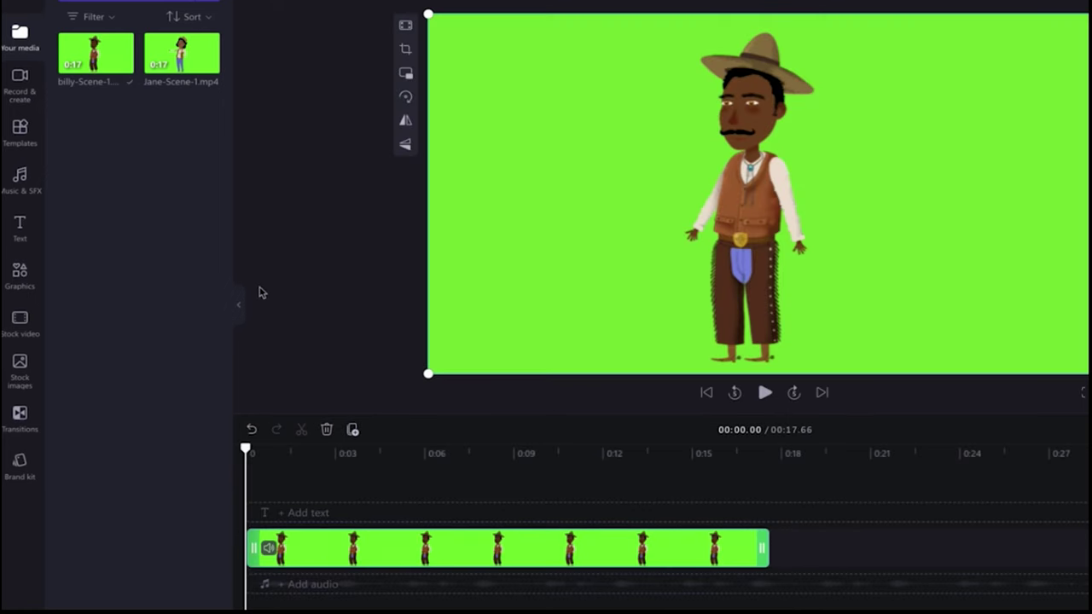
{"action": "left_click_drag", "start_coordinate": [181, 53], "coordinate": [270, 507]}
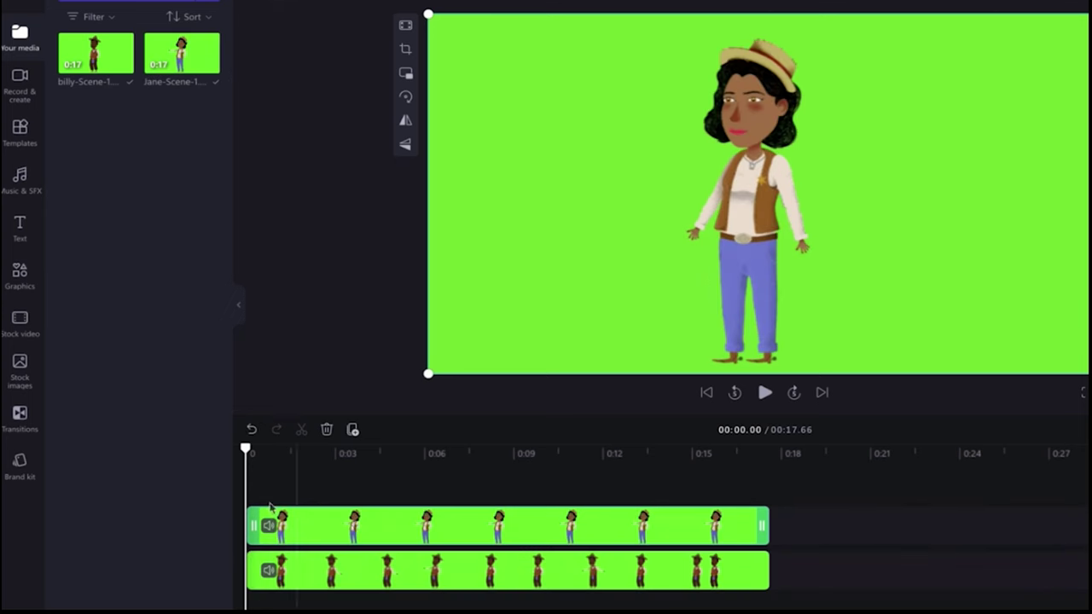
{"action": "left_click_drag", "start_coordinate": [254, 453], "coordinate": [650, 472]}
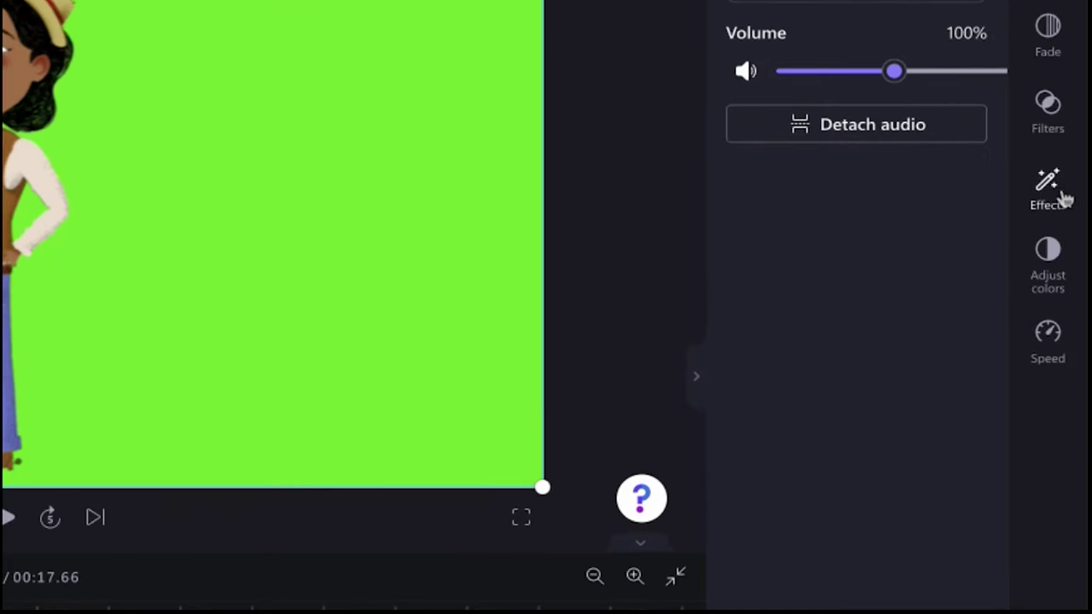
- Apply the Green screen effect to the woman's and man's clips, placing her right of him
{"action": "left_click", "coordinate": [1048, 188]}
{"action": "left_click", "coordinate": [922, 512]}
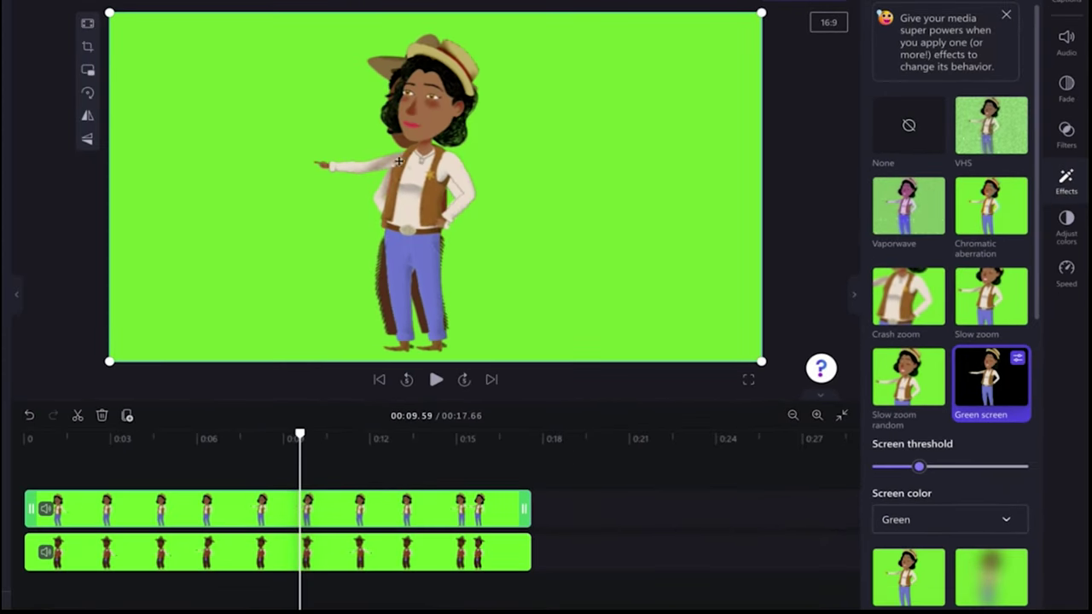
{"action": "left_click_drag", "start_coordinate": [398, 160], "coordinate": [577, 162]}
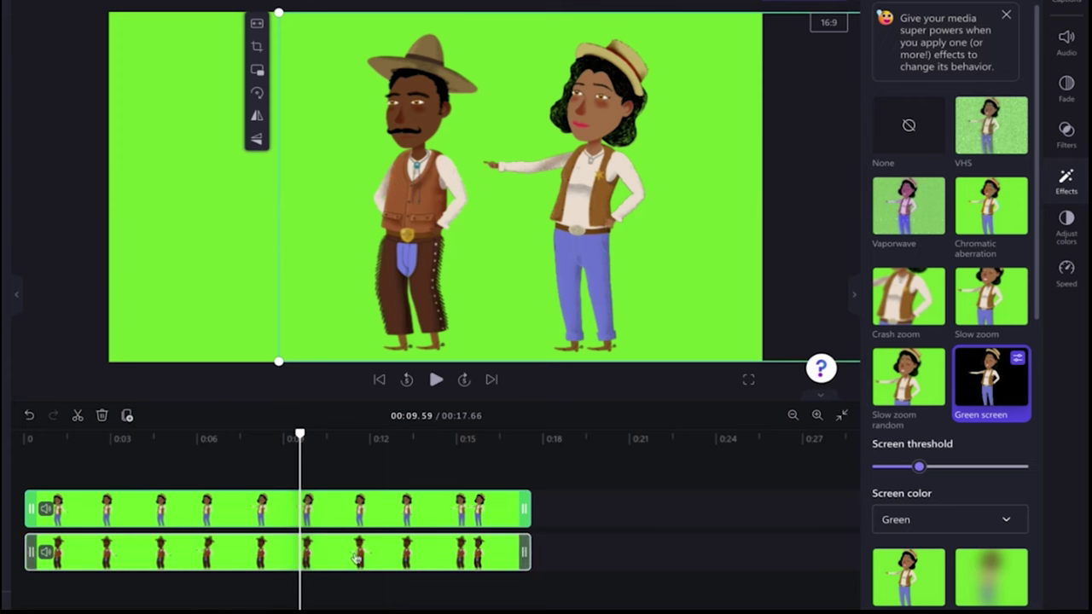
{"action": "left_click", "coordinate": [358, 559]}
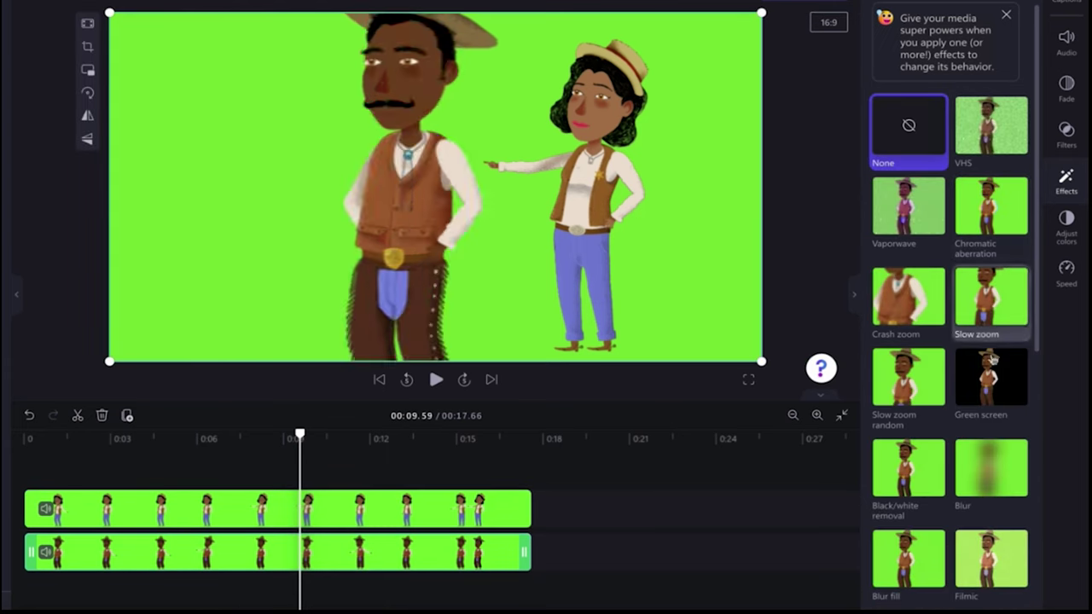
{"action": "left_click", "coordinate": [993, 361]}
{"action": "left_click_drag", "start_coordinate": [421, 173], "coordinate": [355, 173]}
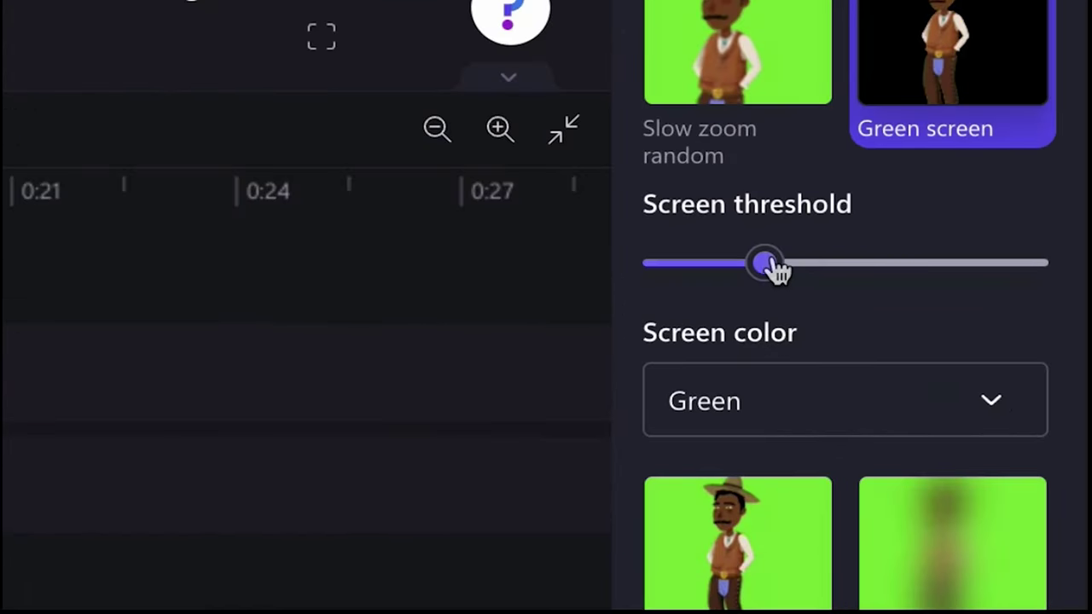
- Tune the man's screen threshold, mirror him, and position both sheriffs facing each other
{"action": "left_click_drag", "start_coordinate": [776, 269], "coordinate": [655, 271]}
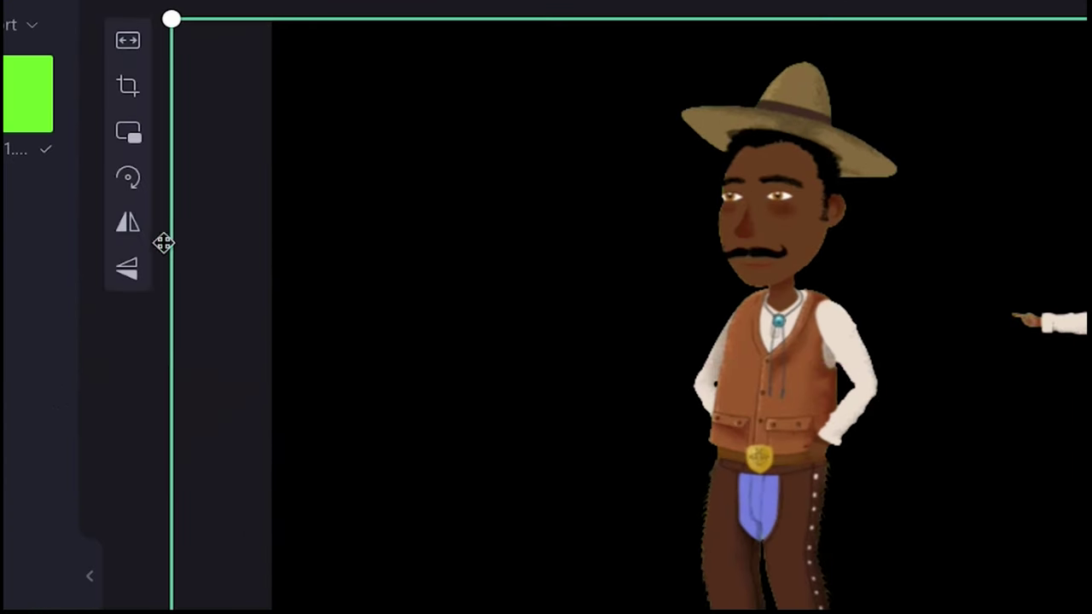
{"action": "left_click", "coordinate": [129, 225]}
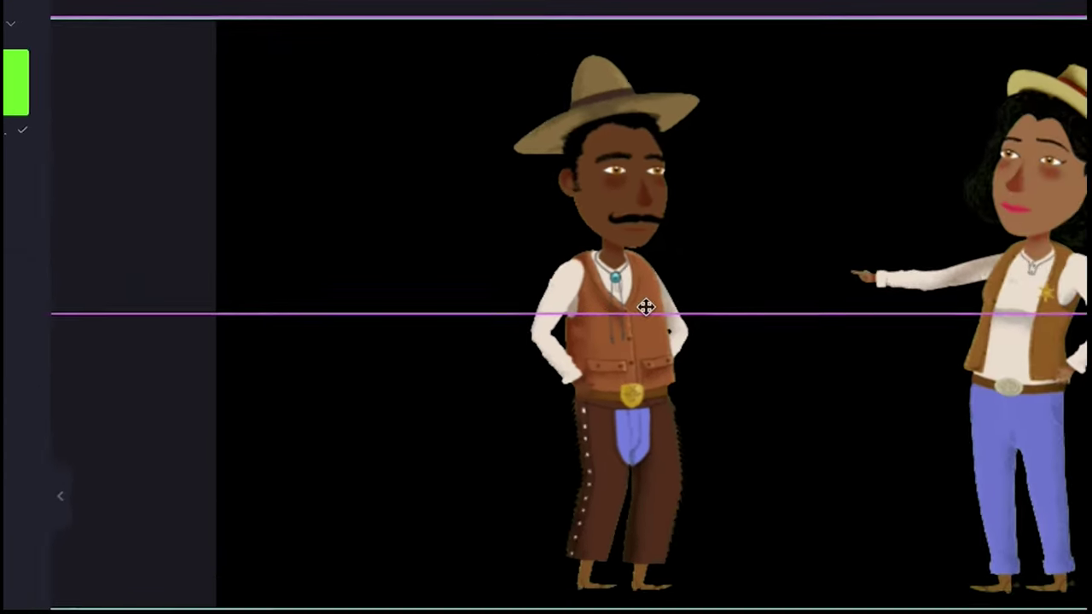
{"action": "left_click_drag", "start_coordinate": [645, 307], "coordinate": [646, 308]}
{"action": "left_click_drag", "start_coordinate": [758, 134], "coordinate": [698, 132]}
{"action": "left_click", "coordinate": [254, 148]}
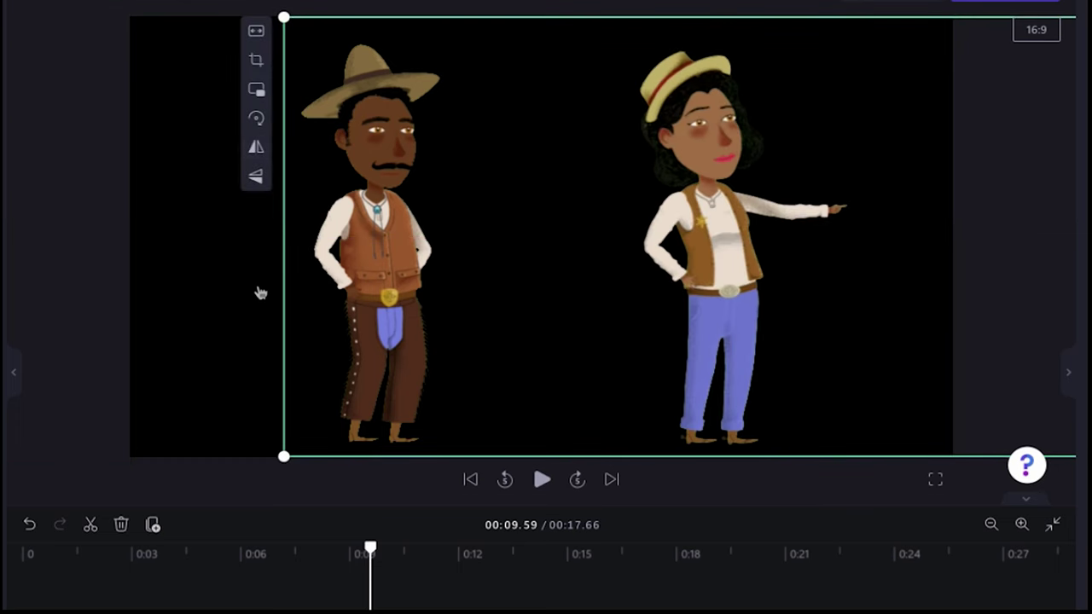
{"action": "left_click", "coordinate": [260, 148]}
{"action": "left_click_drag", "start_coordinate": [345, 227], "coordinate": [369, 228]}
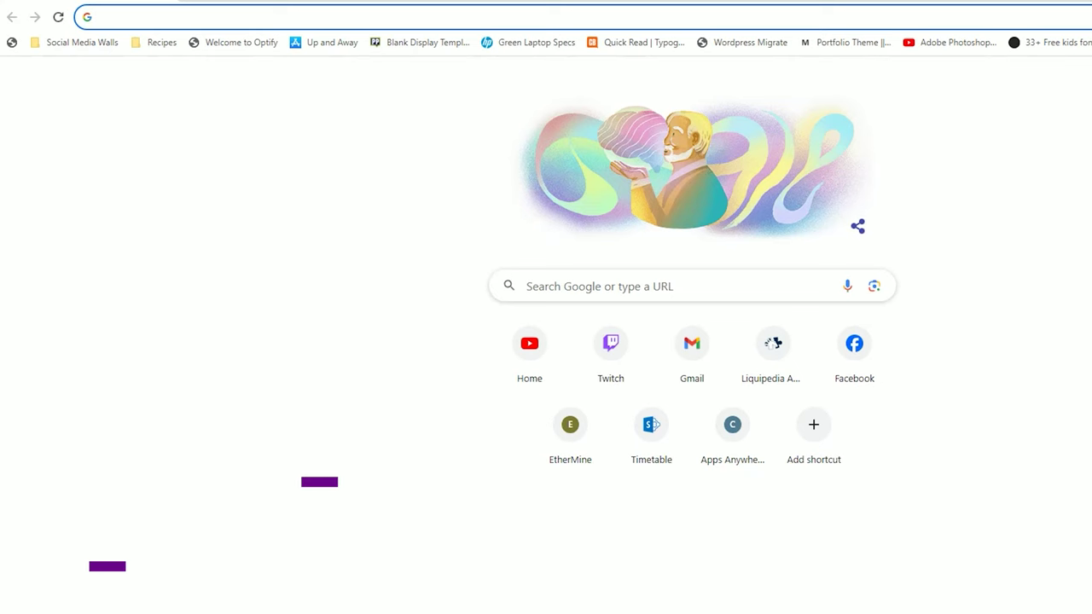
- Load the Adobe Firefly website at firefly.adobe.com
{"action": "type", "text": "firefly"}
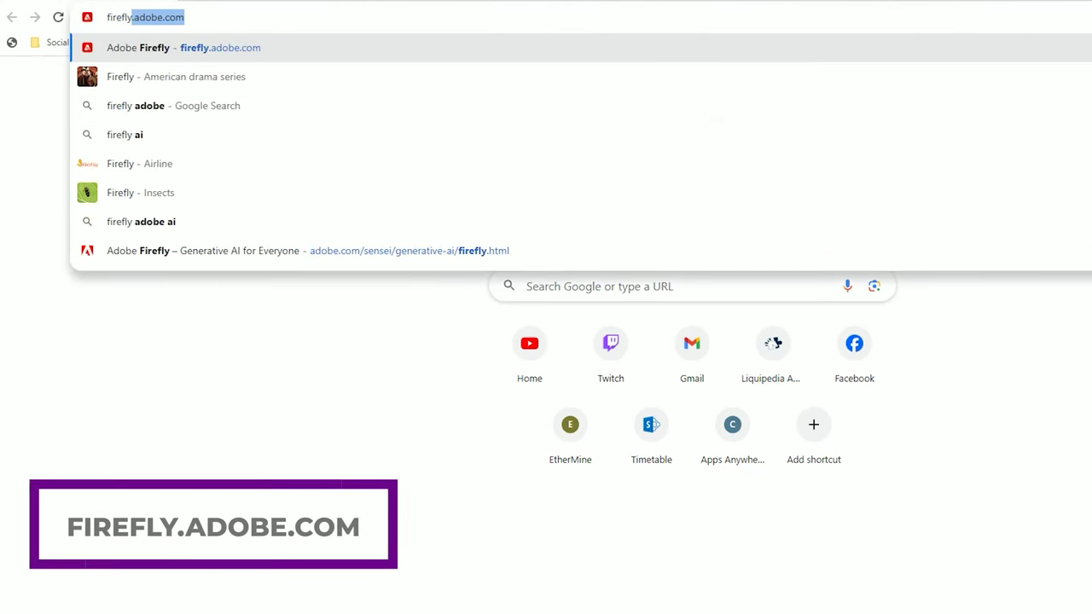
{"action": "key", "text": "End"}
{"action": "key", "text": "Return"}
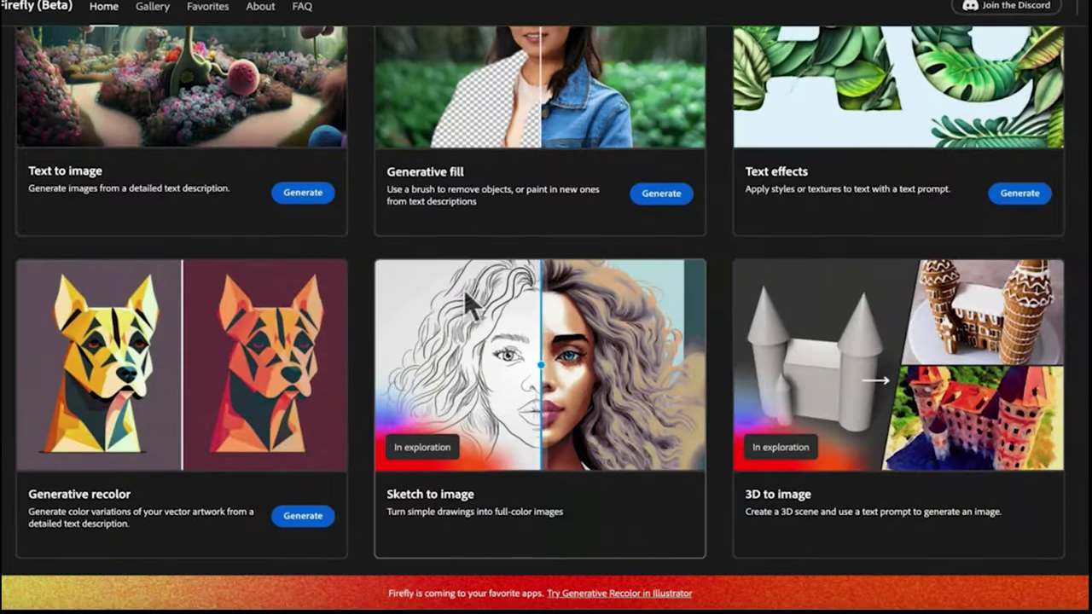
{"action": "scroll", "coordinate": [464, 289], "scroll_direction": "up", "scroll_amount": 2}
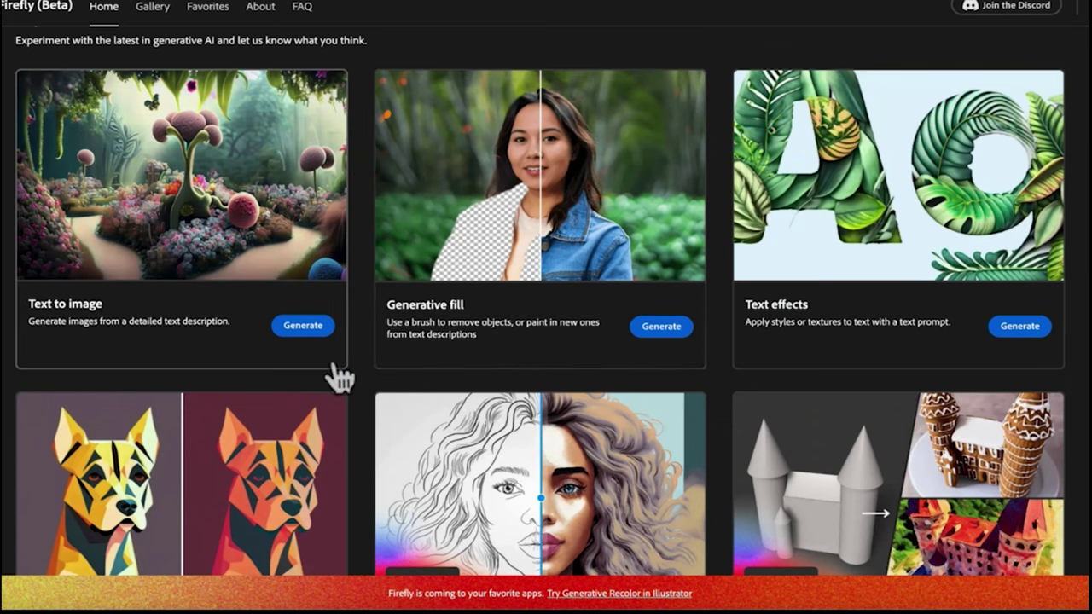
- Generate images from the desert prompt and switch the aspect ratio to Widescreen (16:9)
{"action": "left_click_drag", "start_coordinate": [983, 98], "coordinate": [282, 89]}
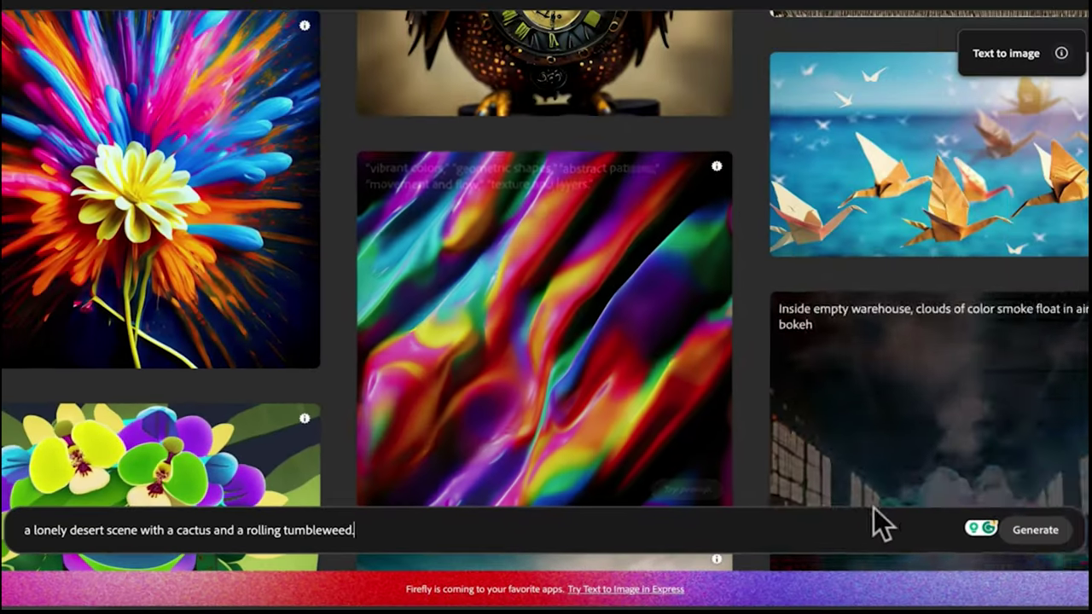
{"action": "left_click", "coordinate": [1028, 548]}
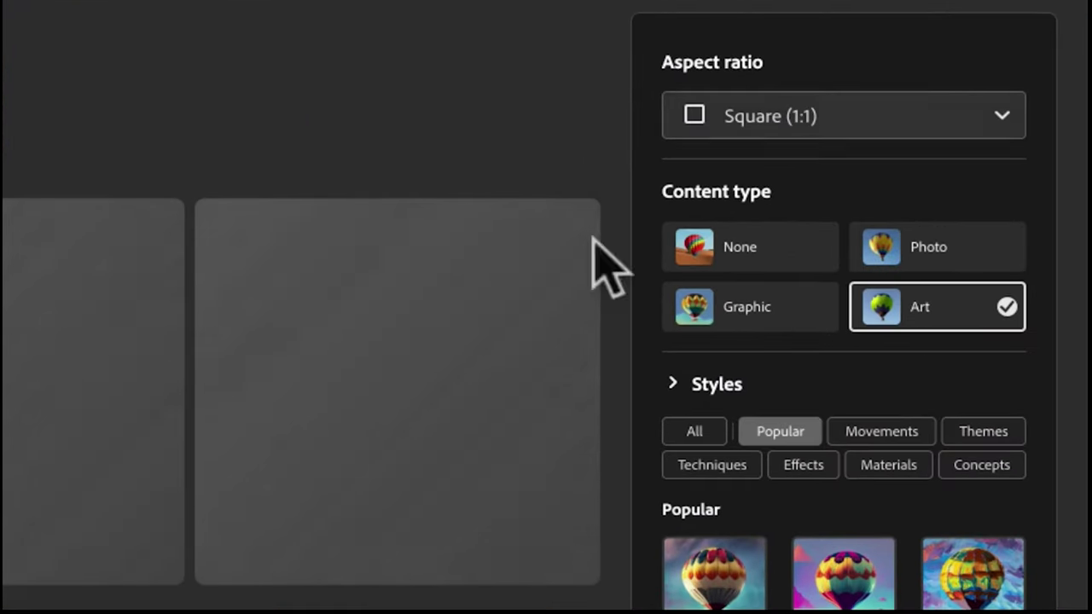
{"action": "left_click", "coordinate": [858, 117]}
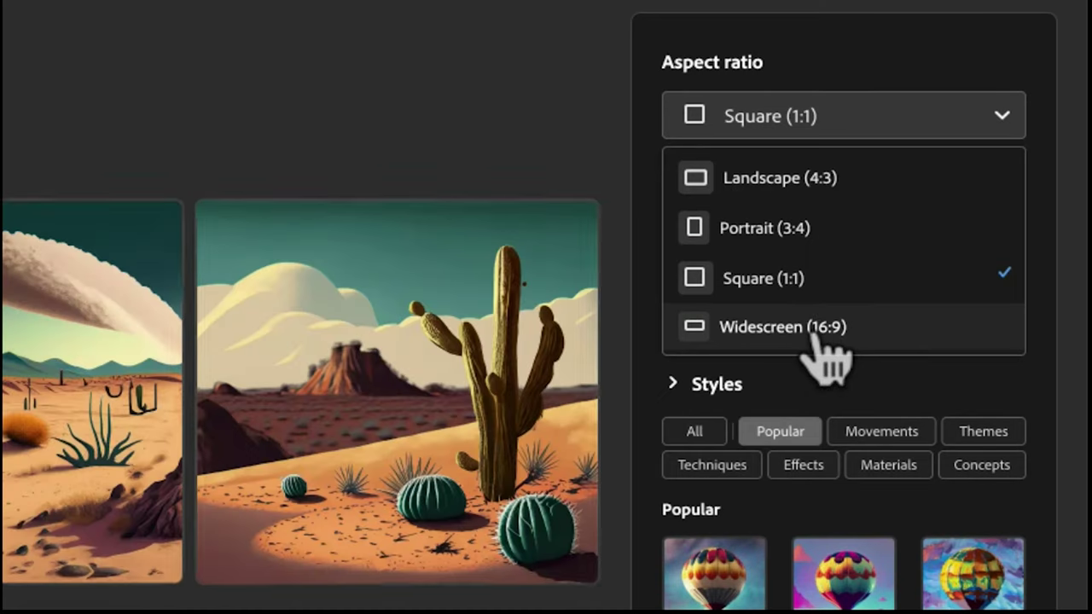
{"action": "left_click", "coordinate": [817, 333]}
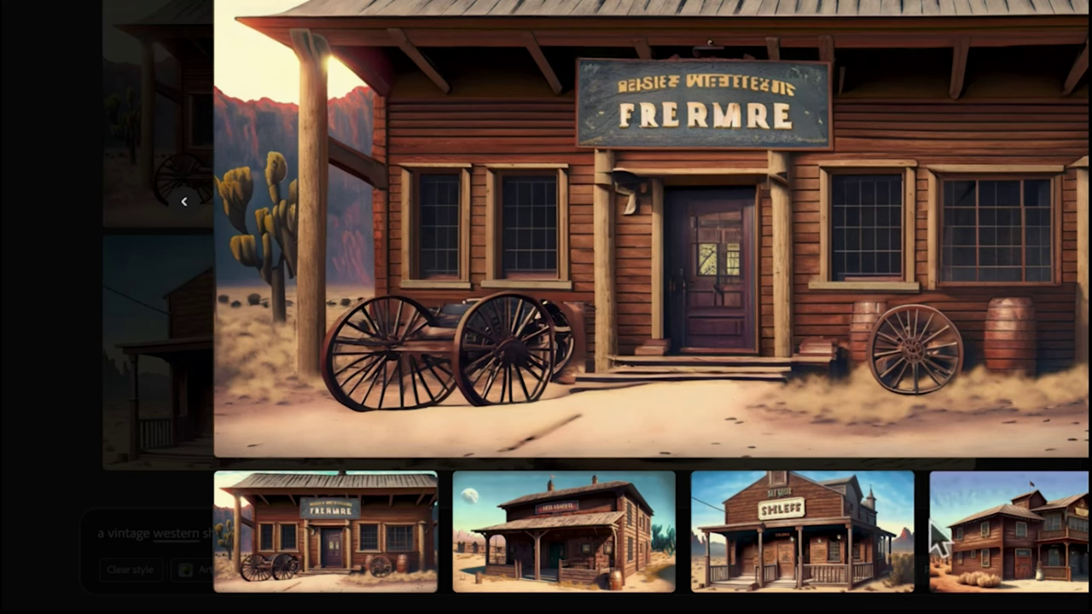
- Preview the western storefront and canyon images full size, then drag the desert image into Clipchamp
{"action": "left_click", "coordinate": [1063, 540]}
{"action": "left_click", "coordinate": [370, 551]}
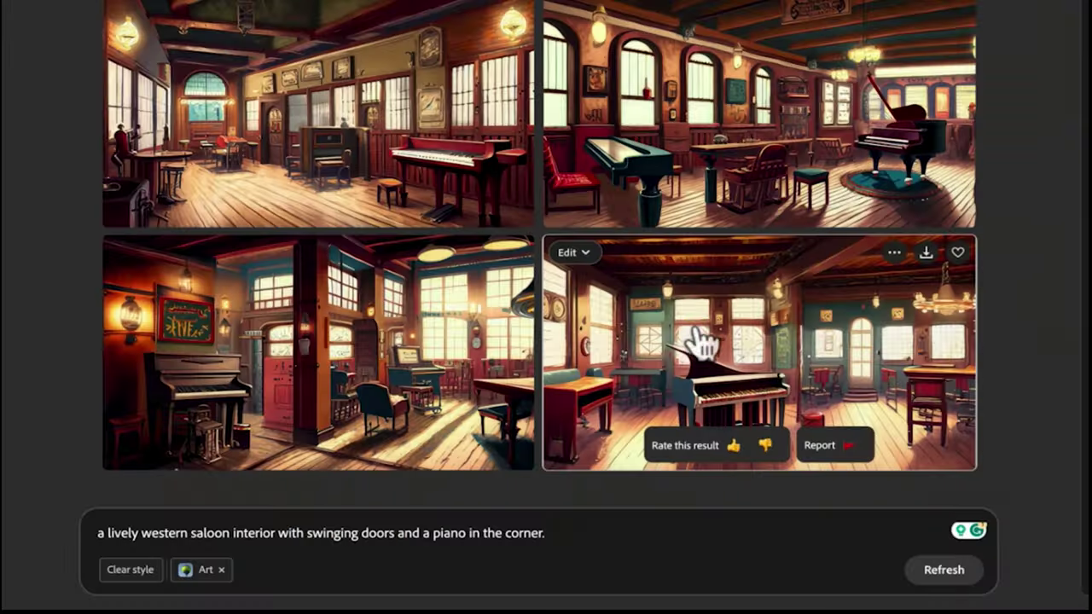
{"action": "left_click", "coordinate": [700, 344]}
{"action": "left_click", "coordinate": [556, 536]}
{"action": "left_click", "coordinate": [1036, 546]}
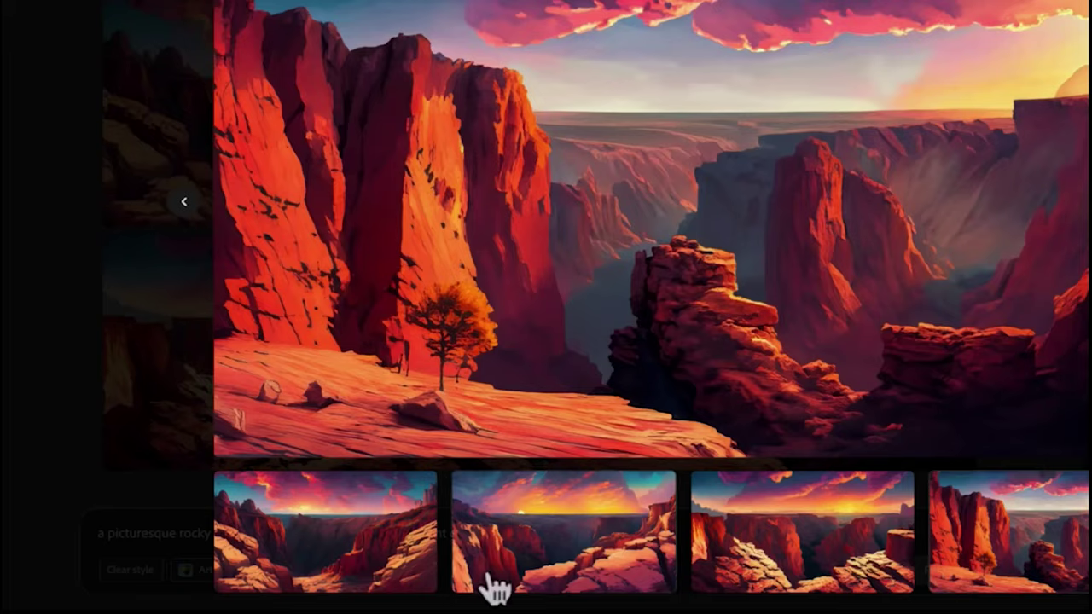
{"action": "key", "text": "Escape"}
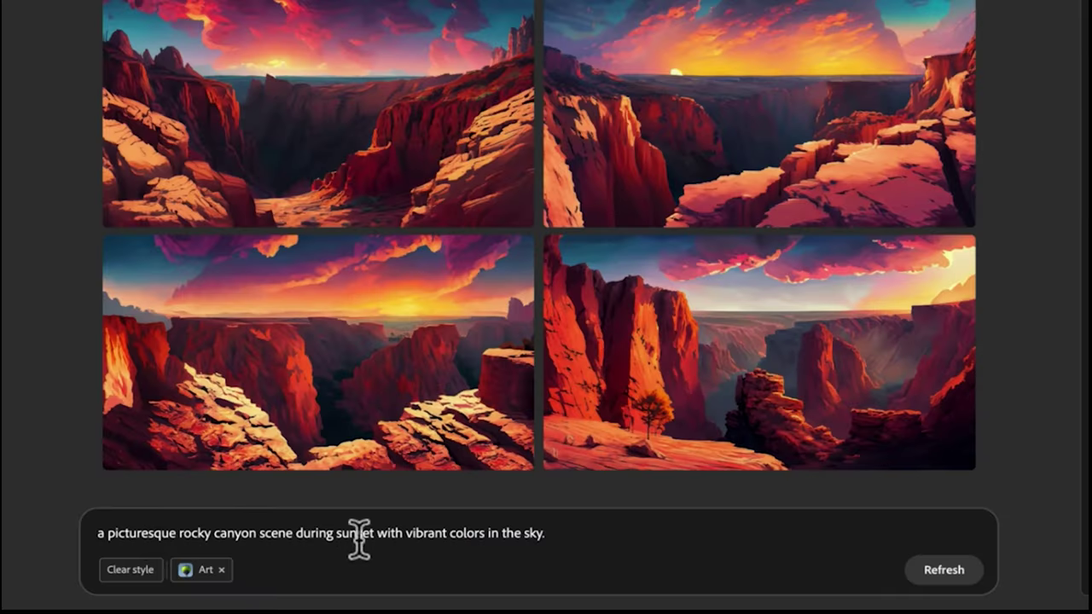
{"action": "left_click", "coordinate": [780, 310]}
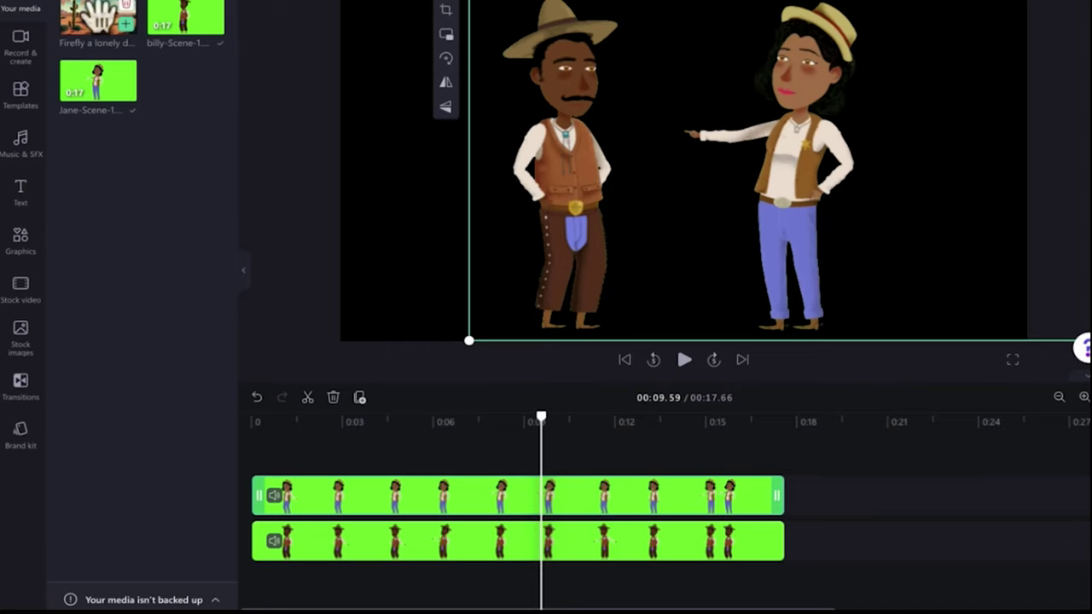
{"action": "left_click_drag", "start_coordinate": [100, 15], "coordinate": [253, 566]}
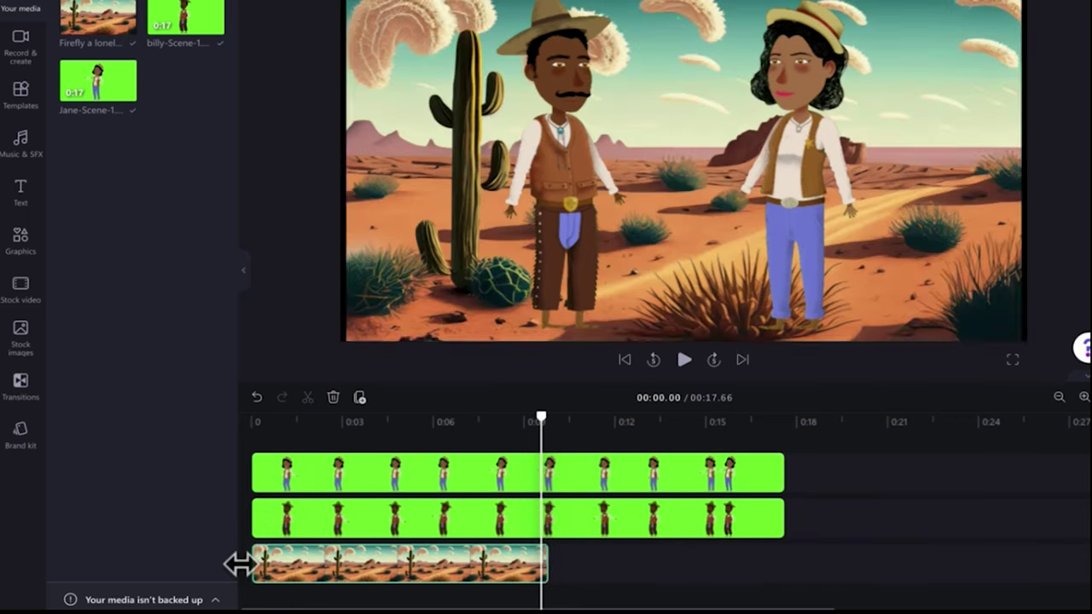
- Stretch the desert image track from 0:00 to the end of the sheriff clips
{"action": "left_click", "coordinate": [562, 567]}
{"action": "left_click_drag", "start_coordinate": [562, 567], "coordinate": [783, 563]}
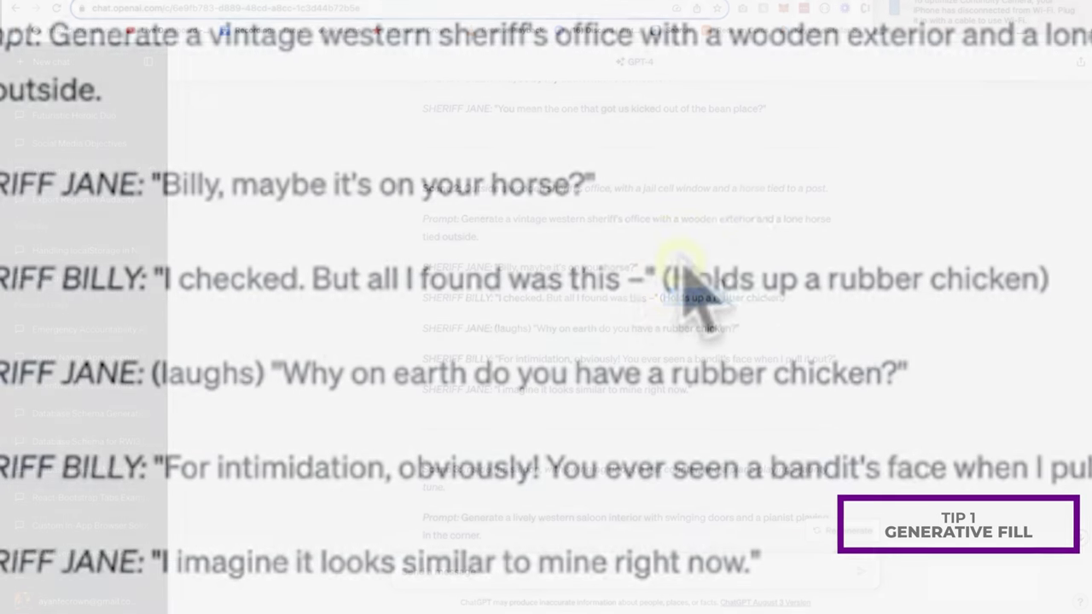
- Highlight the Scene 2 rubber chicken stage direction, then return to Firefly's sheriff's office images
{"action": "left_click_drag", "start_coordinate": [664, 296], "coordinate": [776, 295]}
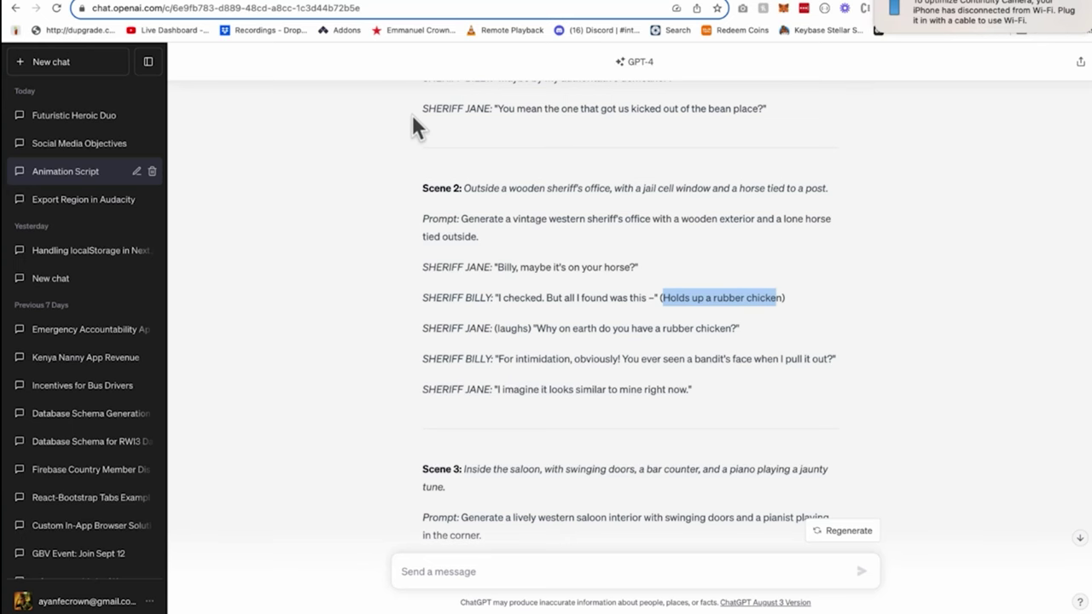
{"action": "key", "text": "ctrl+Tab"}
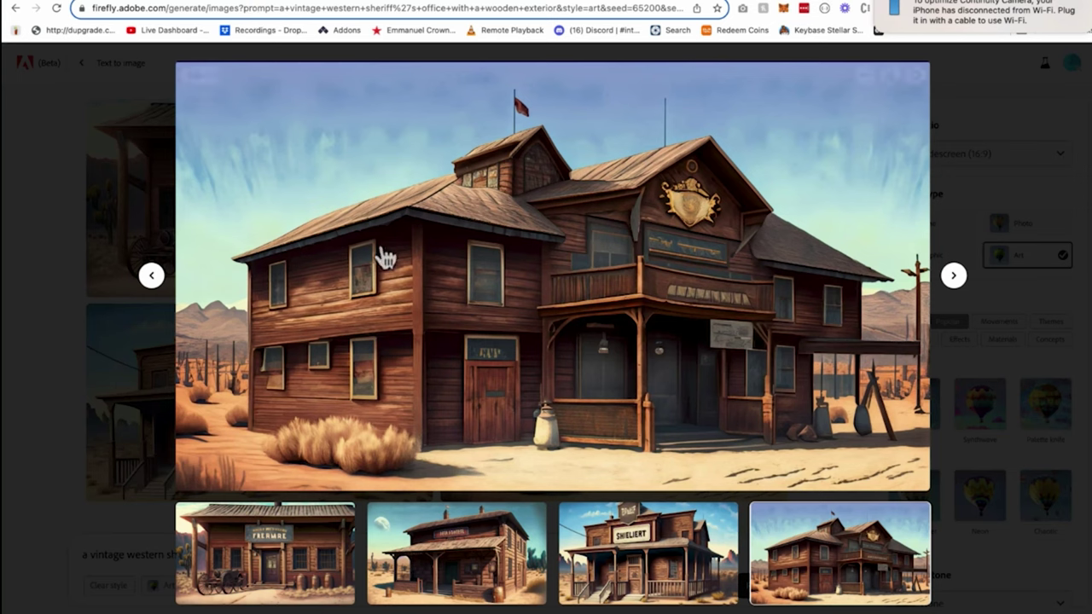
- Generative Fill an area by the office porch with the prompt 'rubber chicken'
{"action": "mouse_move", "coordinate": [582, 378]}
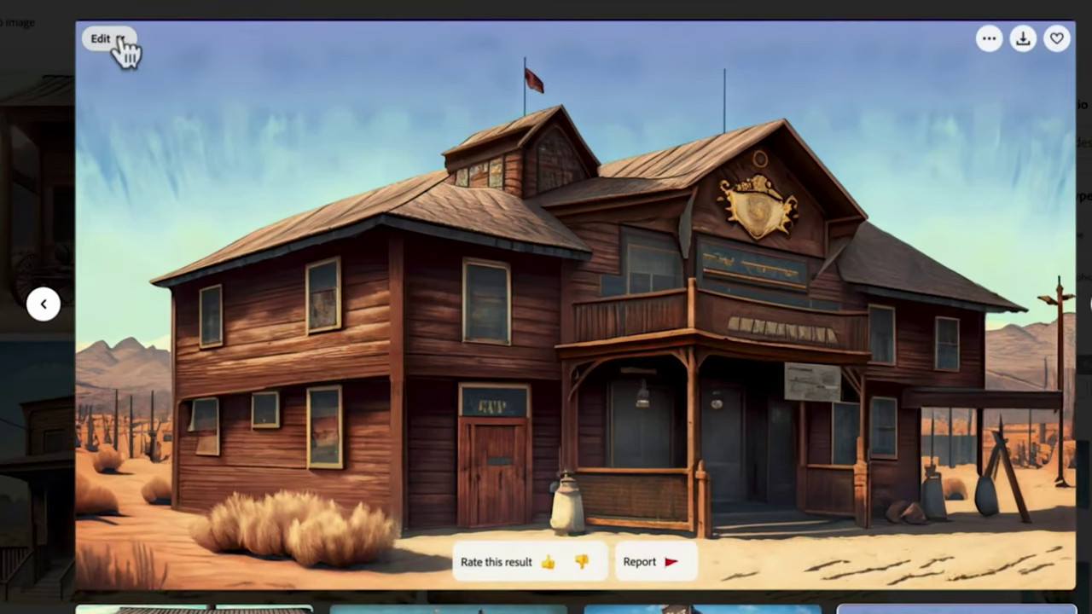
{"action": "left_click", "coordinate": [121, 40]}
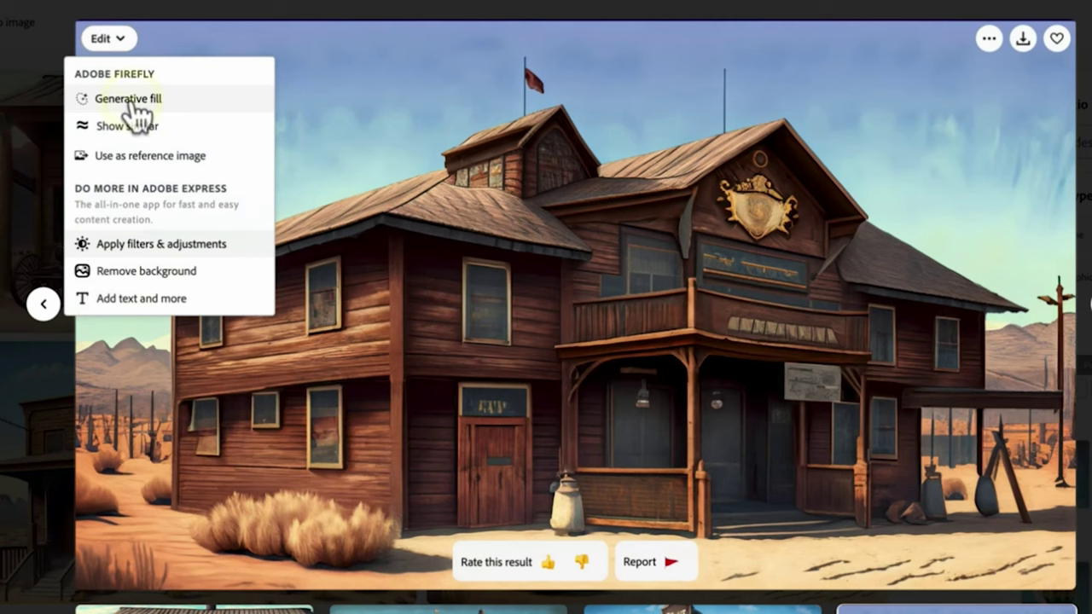
{"action": "left_click", "coordinate": [128, 99]}
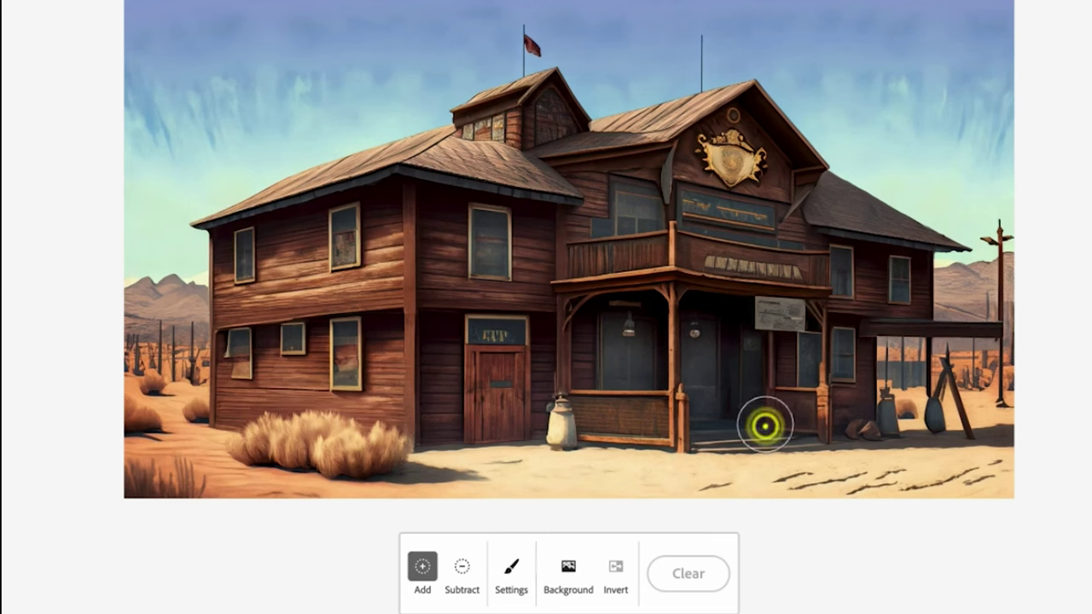
{"action": "left_click", "coordinate": [765, 427]}
{"action": "left_click", "coordinate": [345, 585]}
{"action": "type", "text": "rub"}
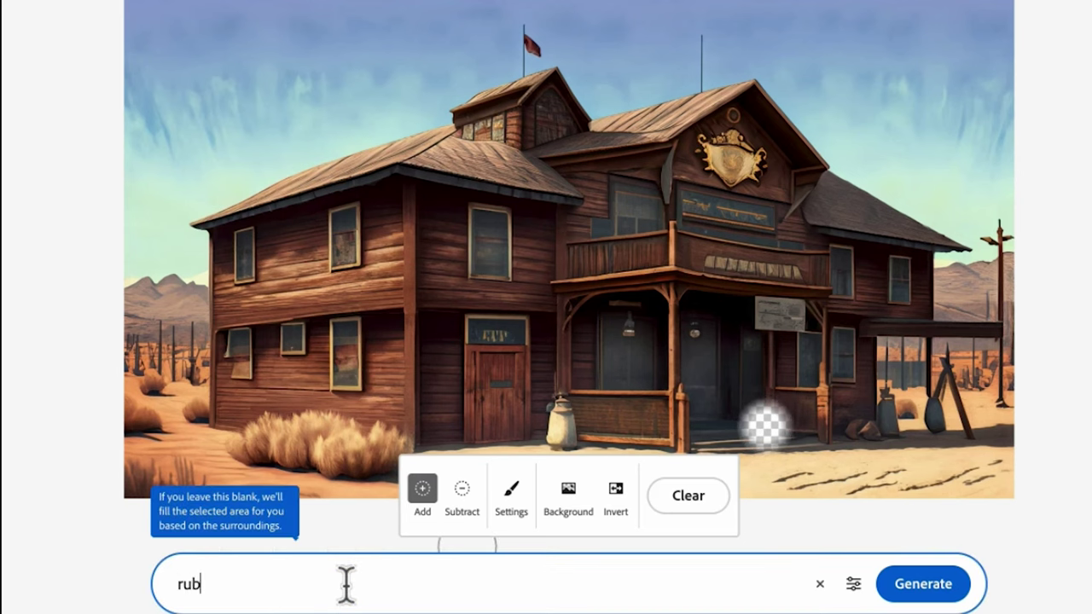
{"action": "type", "text": "ber chicken"}
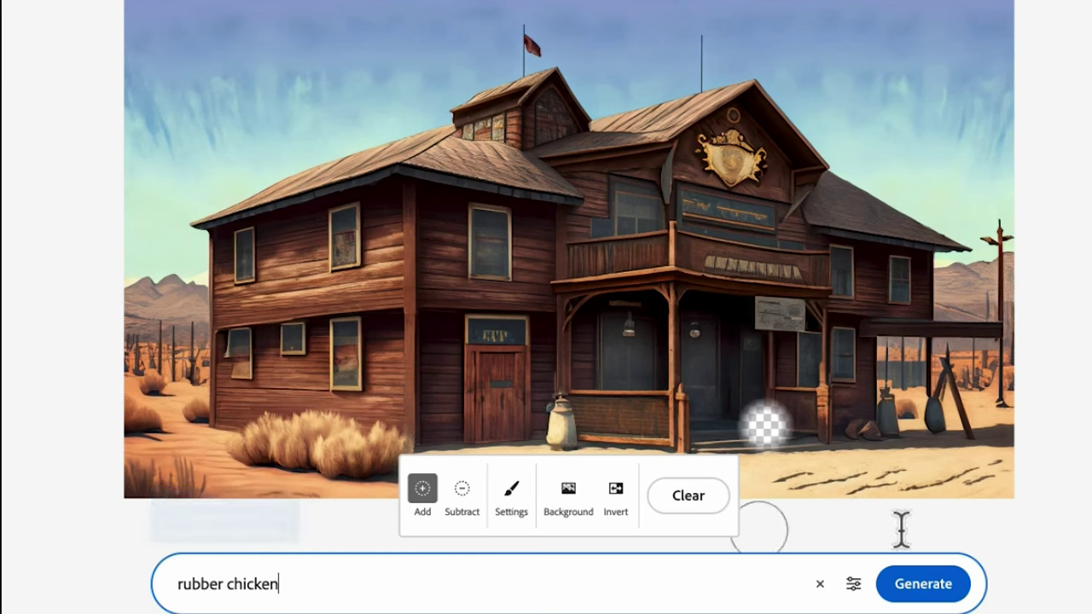
{"action": "left_click", "coordinate": [930, 587]}
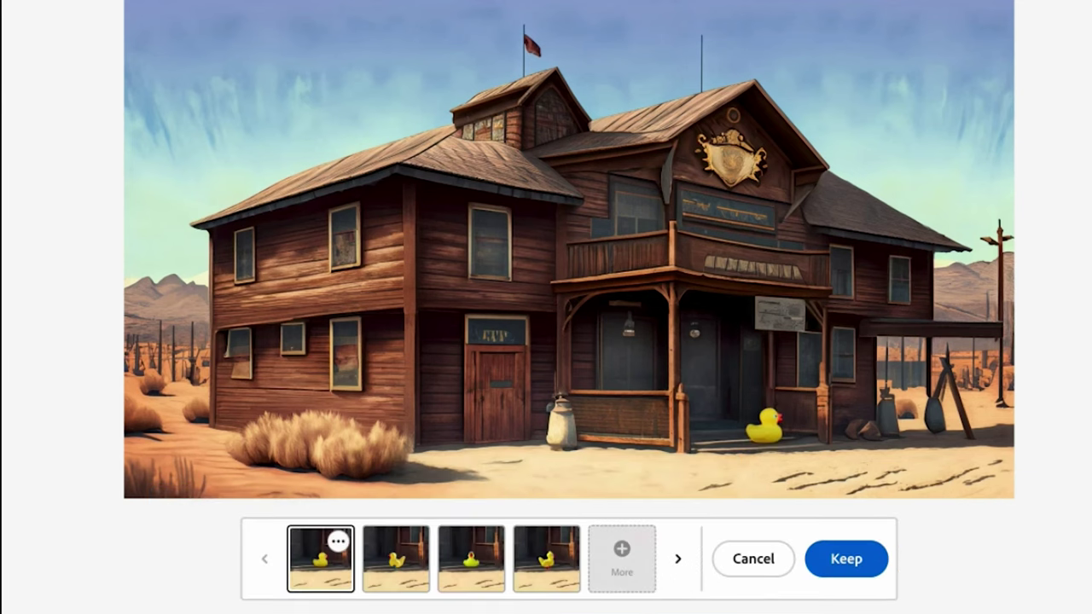
- Compare the fourth, third and first variations, then keep the first one
{"action": "left_click", "coordinate": [553, 563]}
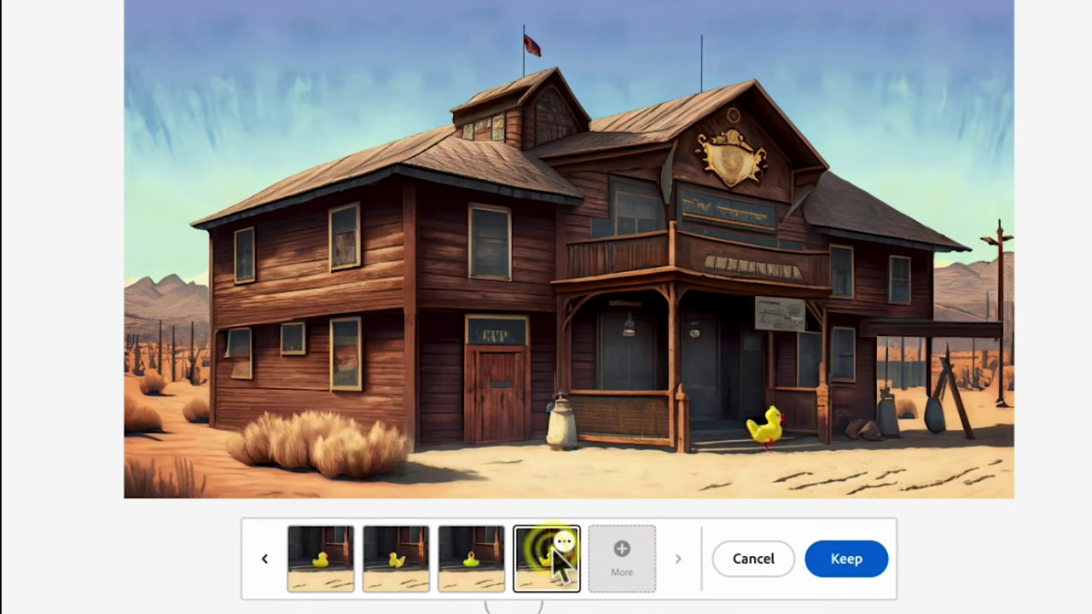
{"action": "left_click", "coordinate": [470, 565]}
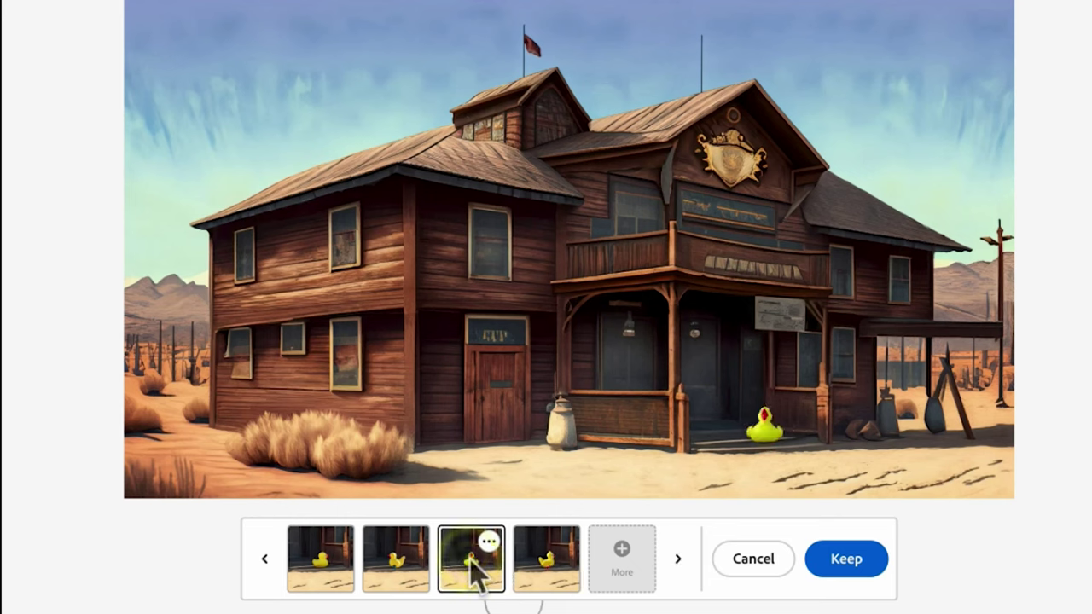
{"action": "left_click", "coordinate": [297, 559]}
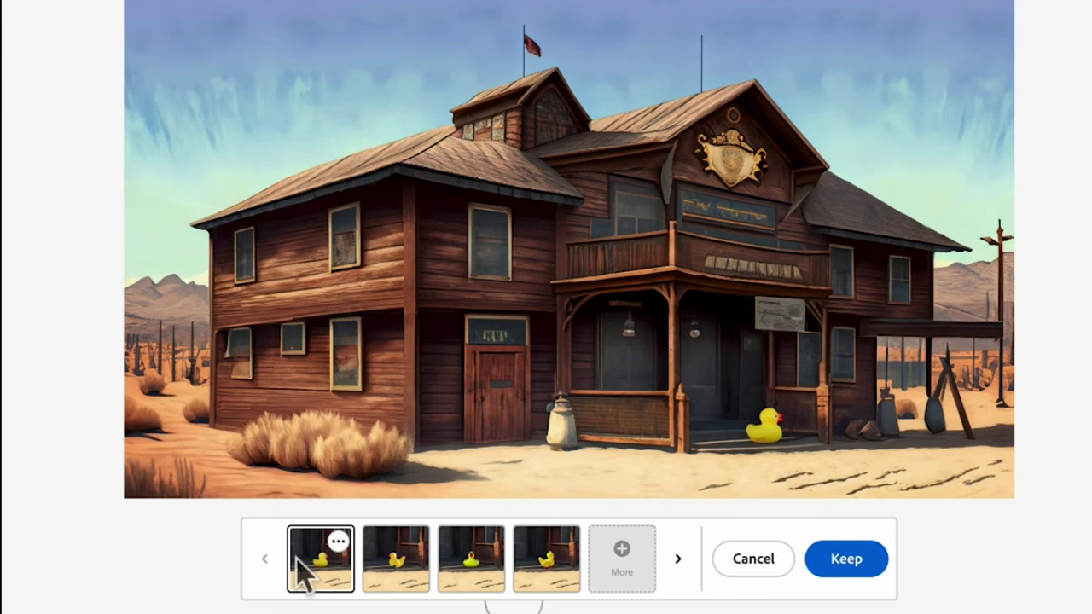
{"action": "left_click", "coordinate": [831, 561]}
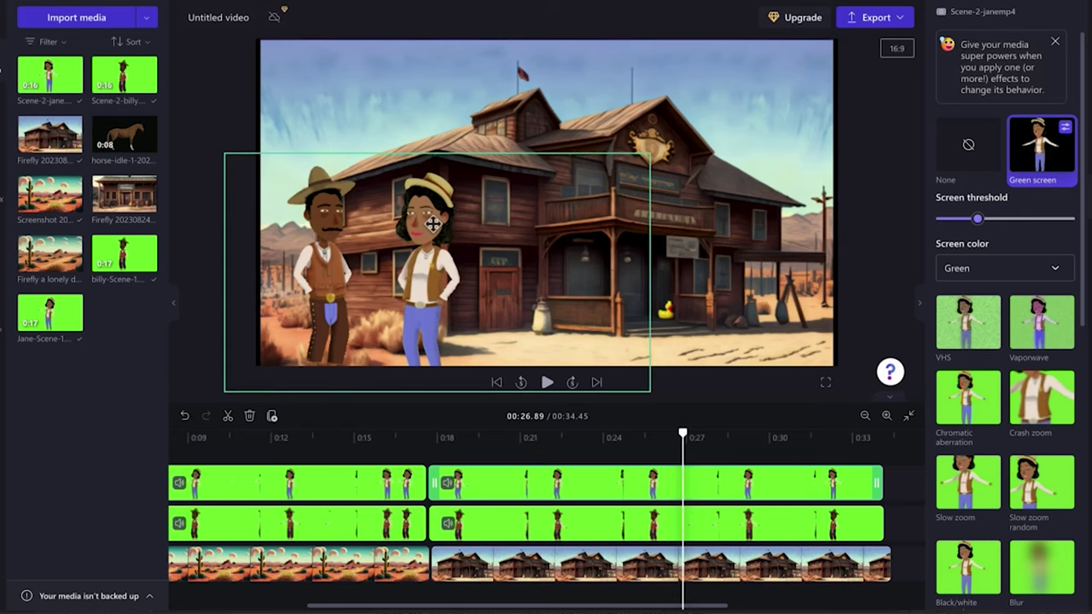
- Select the character overlay in the Clipchamp preview
{"action": "left_click", "coordinate": [433, 223]}
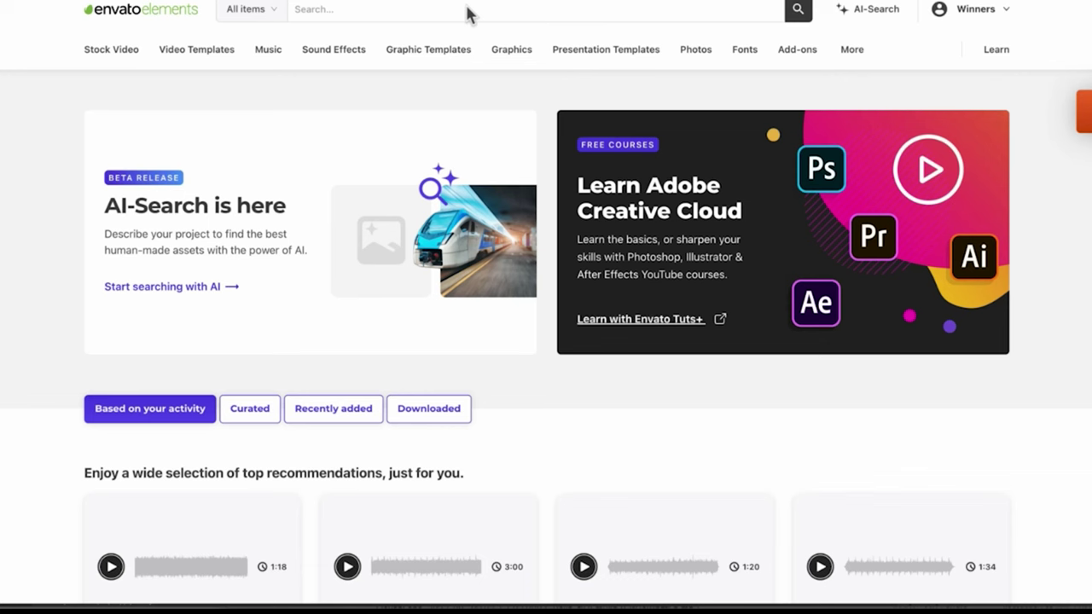
- Search Envato Elements for 'horse' stock videos filtered to Alpha Channel clips
{"action": "left_click", "coordinate": [468, 12]}
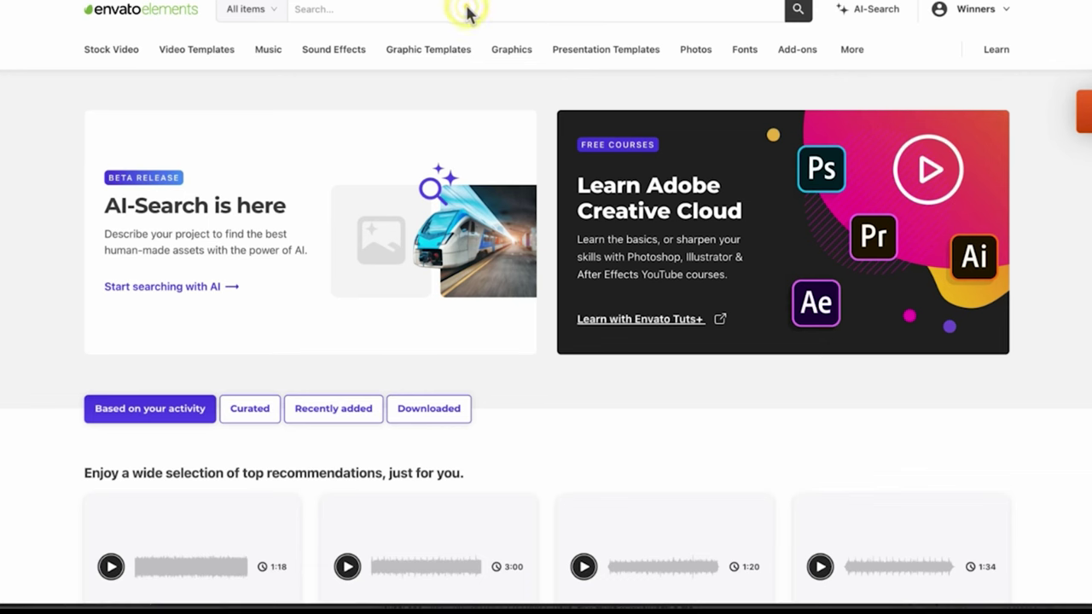
{"action": "type", "text": "hos"}
{"action": "key", "text": "BackSpace"}
{"action": "type", "text": "rse"}
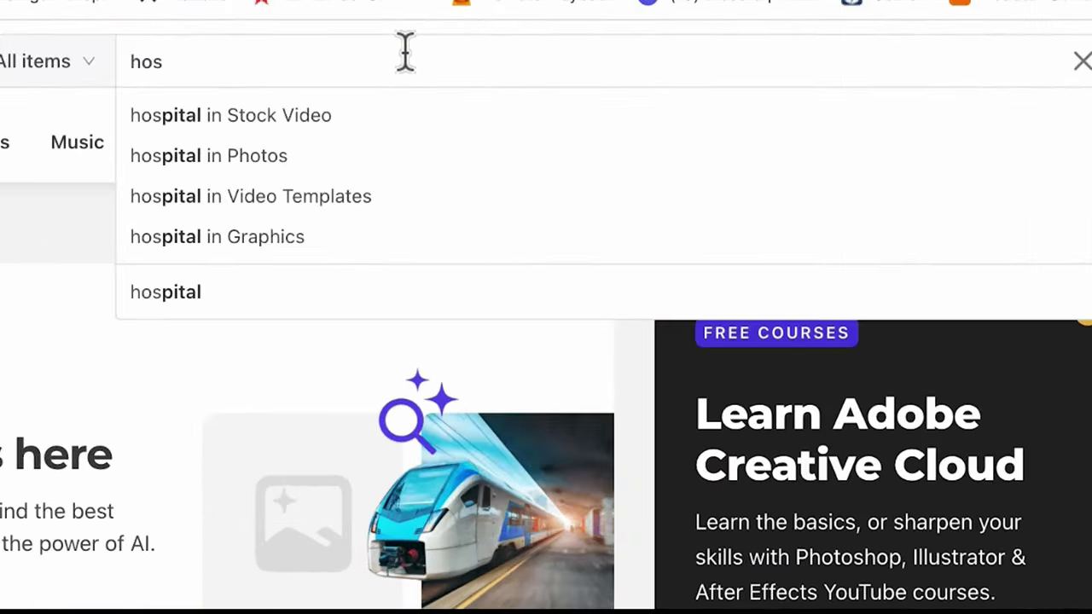
{"action": "key", "text": "Return"}
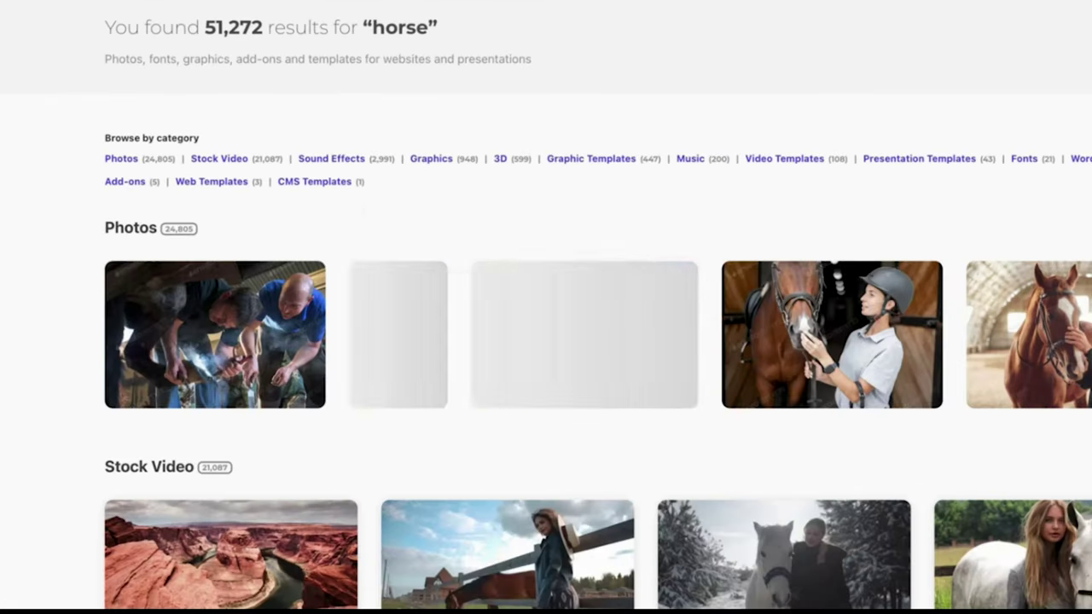
{"action": "scroll", "coordinate": [240, 255], "scroll_direction": "down", "scroll_amount": 3}
{"action": "left_click", "coordinate": [170, 273]}
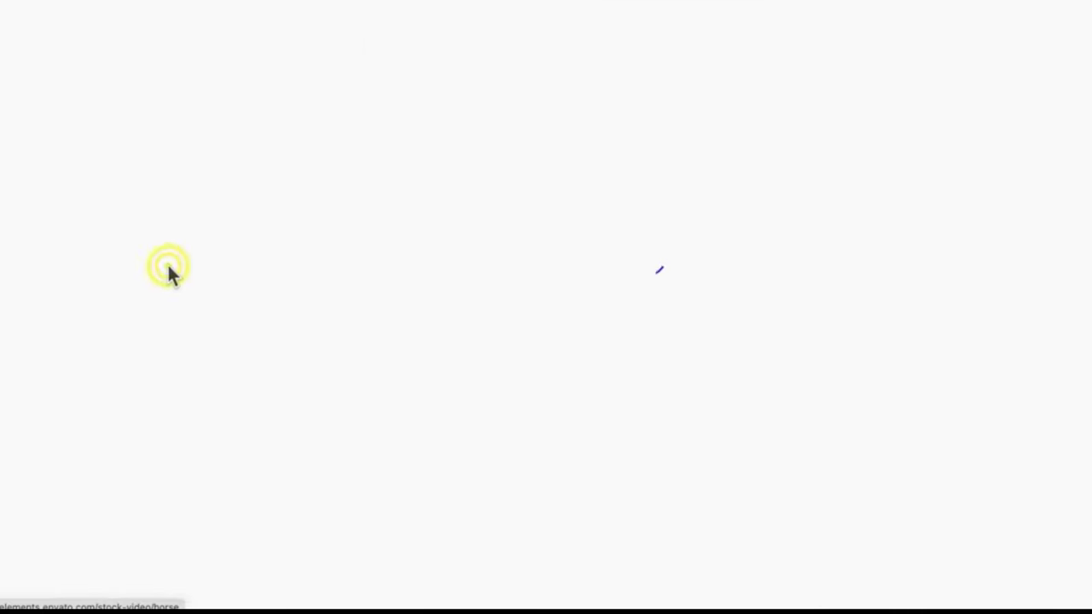
{"action": "scroll", "coordinate": [250, 314], "scroll_direction": "down", "scroll_amount": 5}
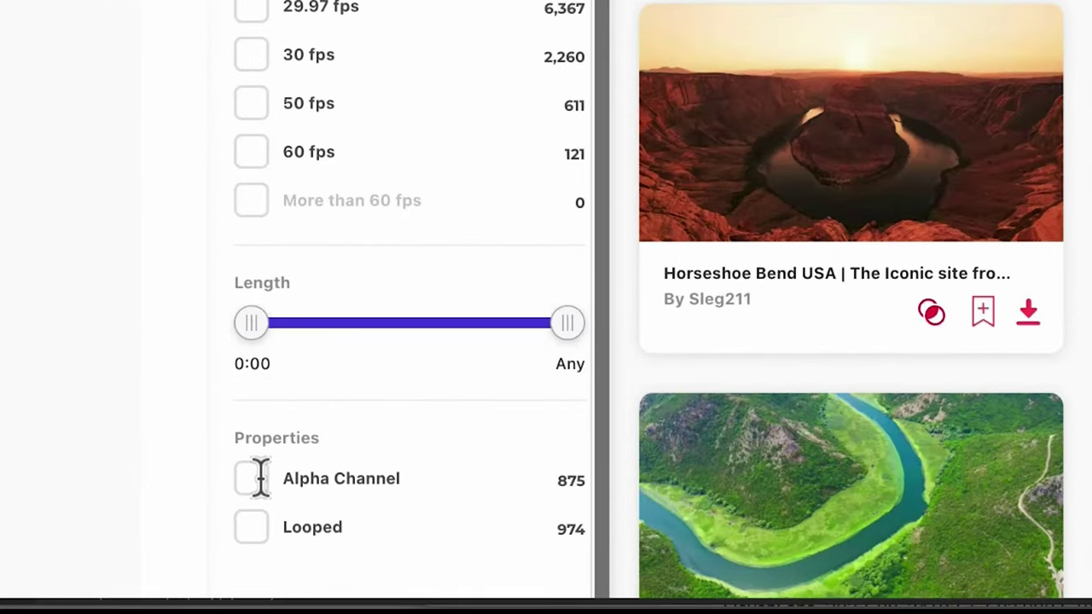
{"action": "left_click", "coordinate": [254, 479]}
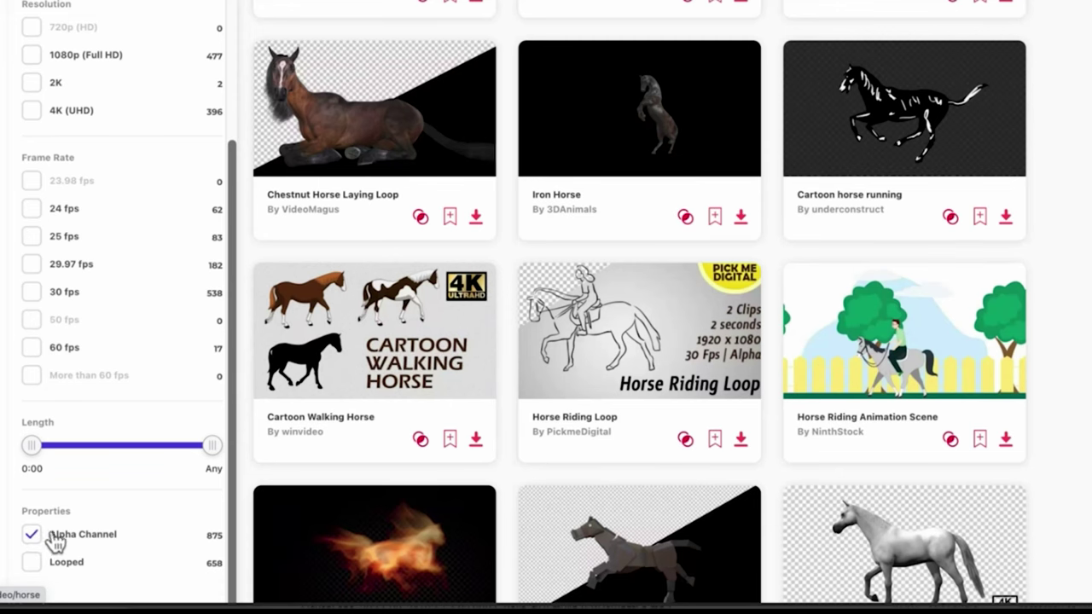
- Restart the Bird Flock clip preview and skip ahead through it
{"action": "mouse_move", "coordinate": [338, 358]}
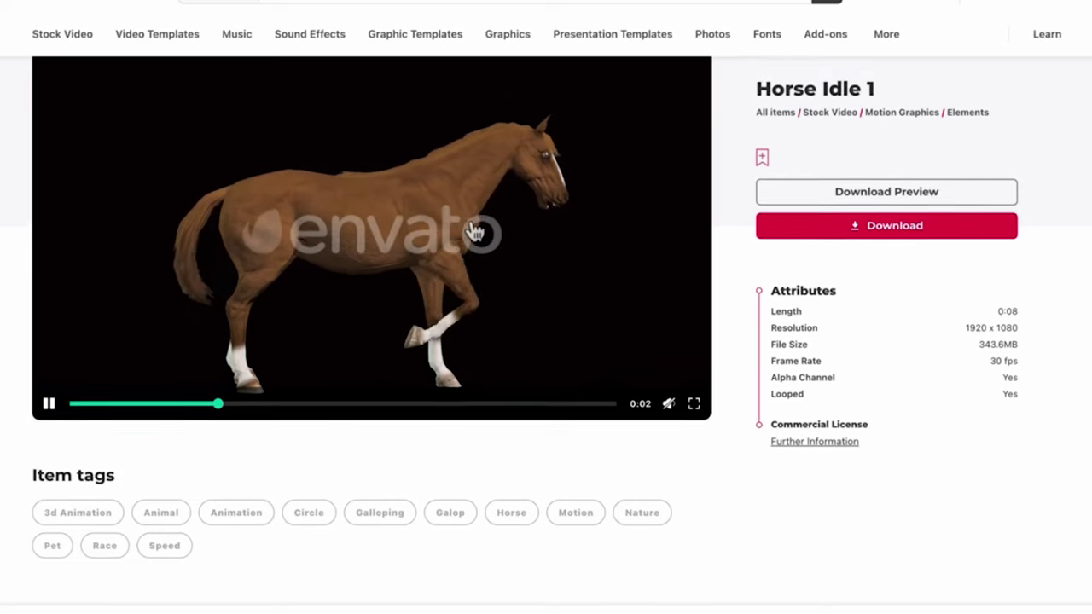
{"action": "scroll", "coordinate": [476, 233], "scroll_direction": "up", "scroll_amount": 1}
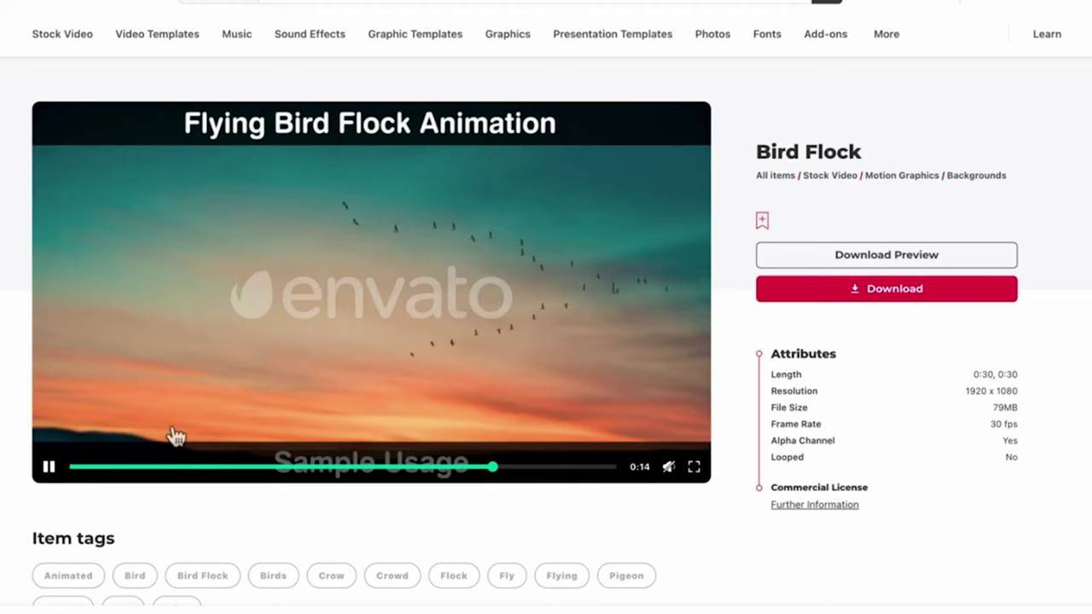
{"action": "left_click", "coordinate": [121, 468]}
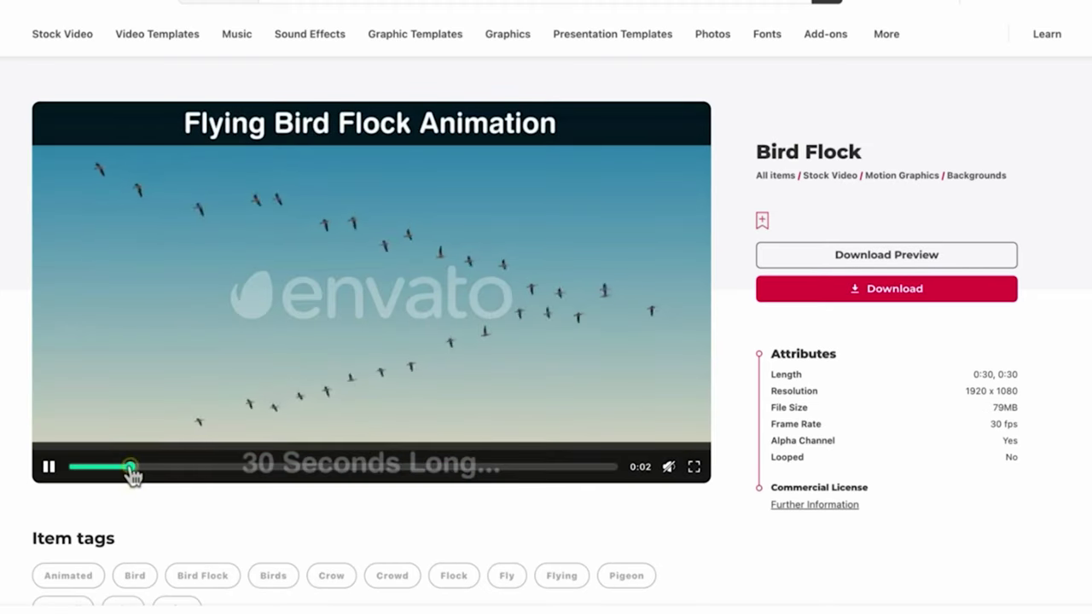
{"action": "left_click", "coordinate": [253, 467]}
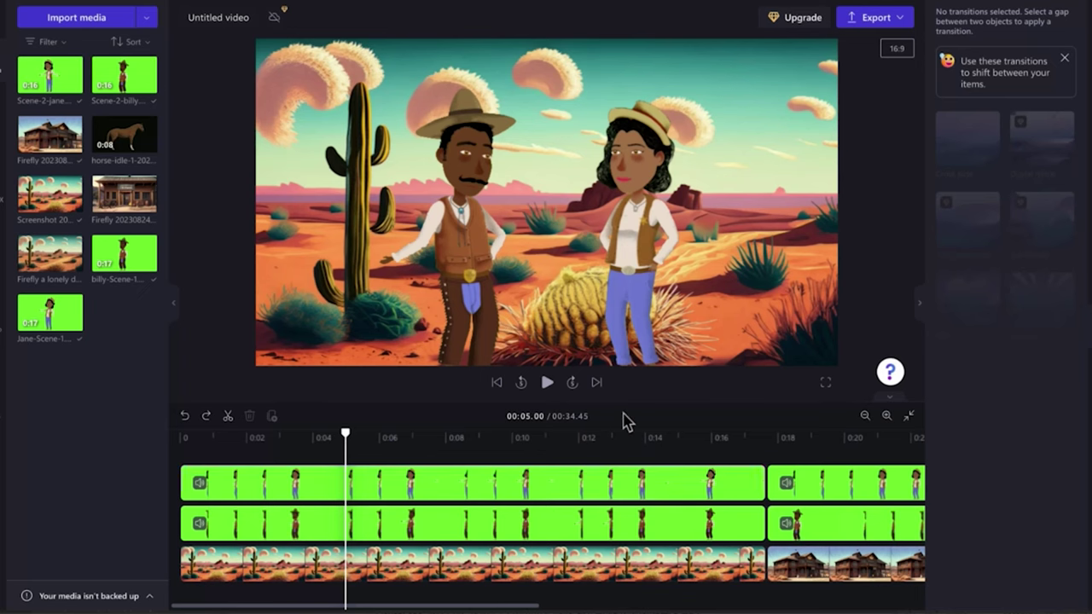
- Add the horse clip over the sheriff office scene, shrink it and flip it horizontally
{"action": "left_click", "coordinate": [847, 450]}
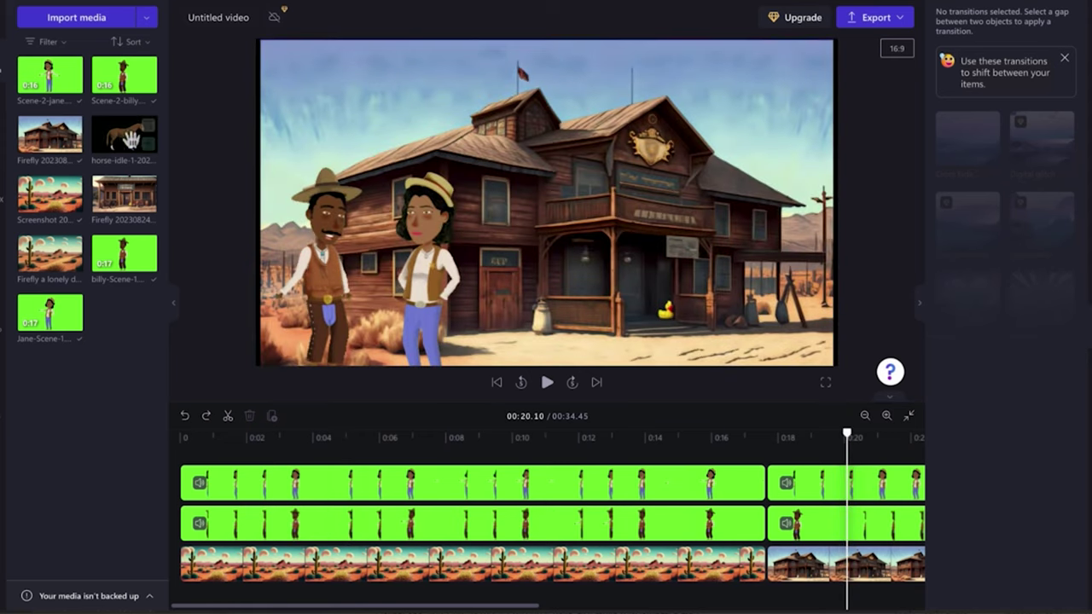
{"action": "left_click_drag", "start_coordinate": [123, 132], "coordinate": [805, 463]}
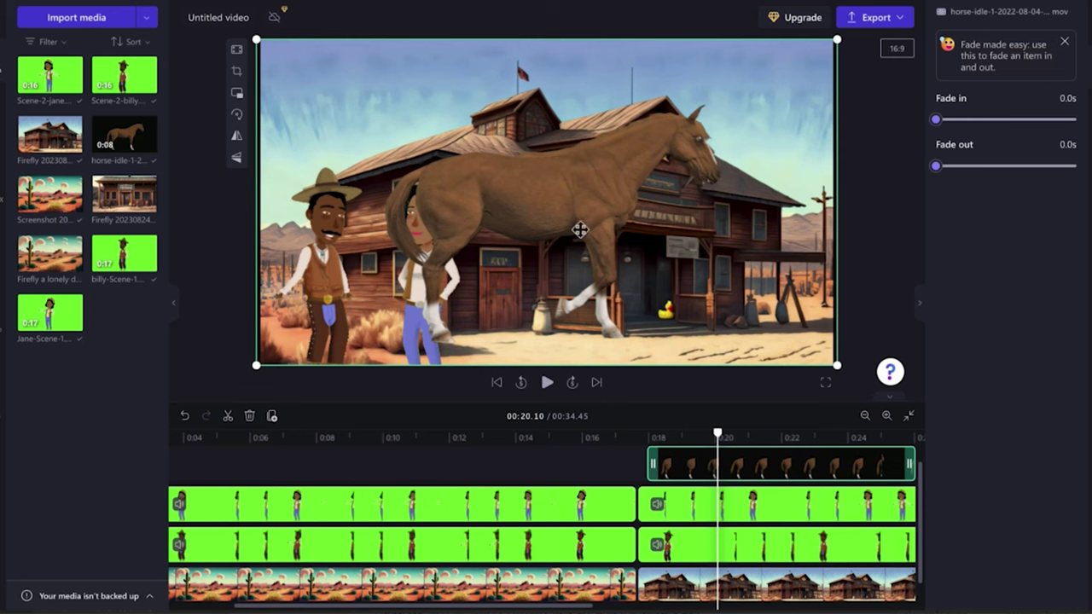
{"action": "left_click_drag", "start_coordinate": [838, 41], "coordinate": [614, 166]}
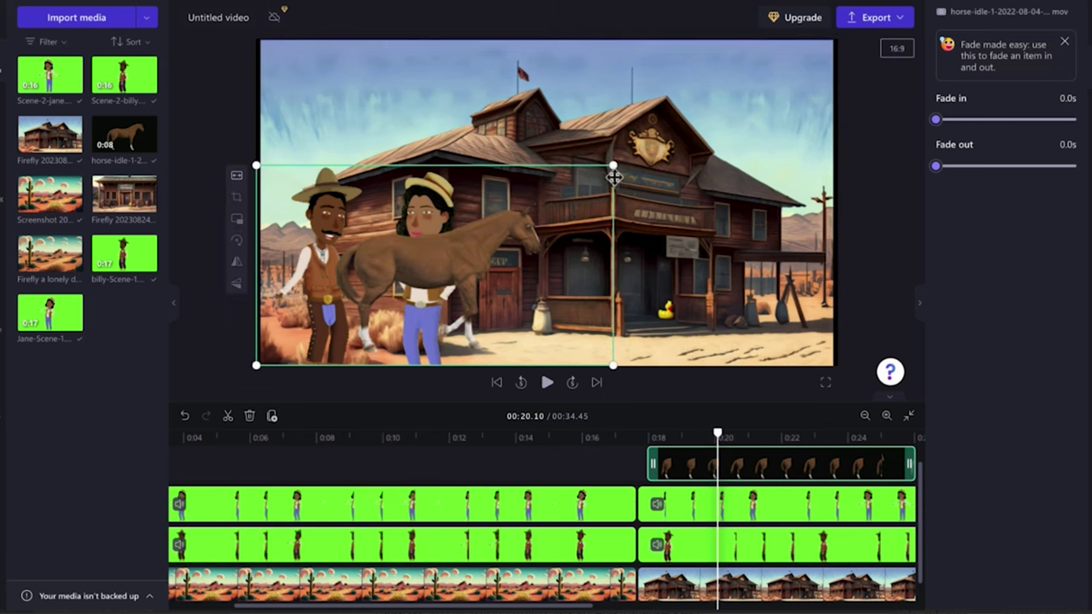
{"action": "left_click", "coordinate": [237, 265]}
- Shrink the horse further, place it beside the office porch, and play back
{"action": "left_click_drag", "start_coordinate": [427, 241], "coordinate": [697, 263]}
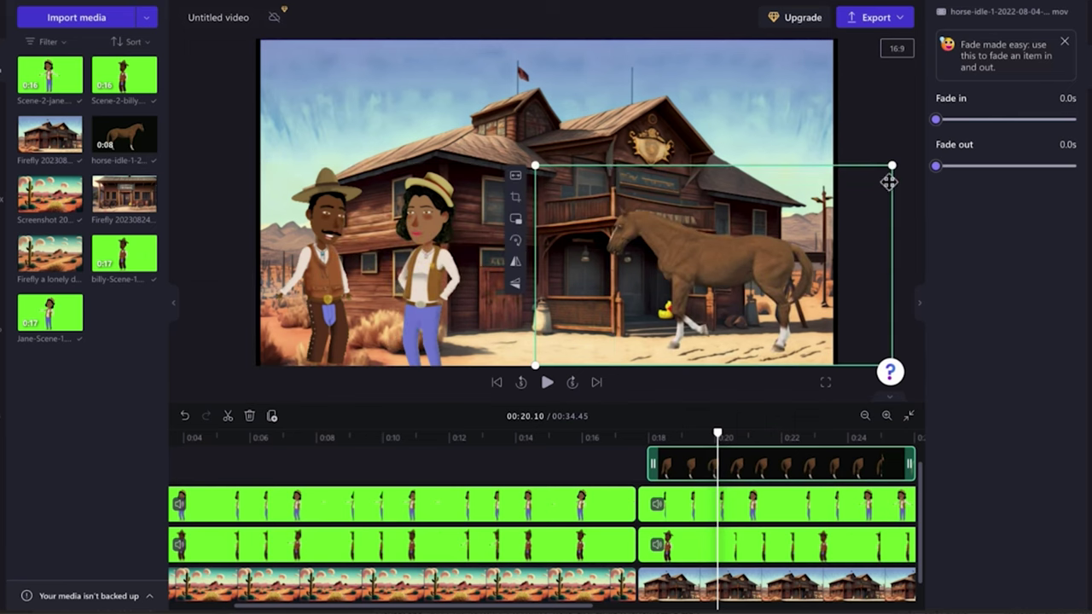
{"action": "left_click_drag", "start_coordinate": [891, 168], "coordinate": [720, 248]}
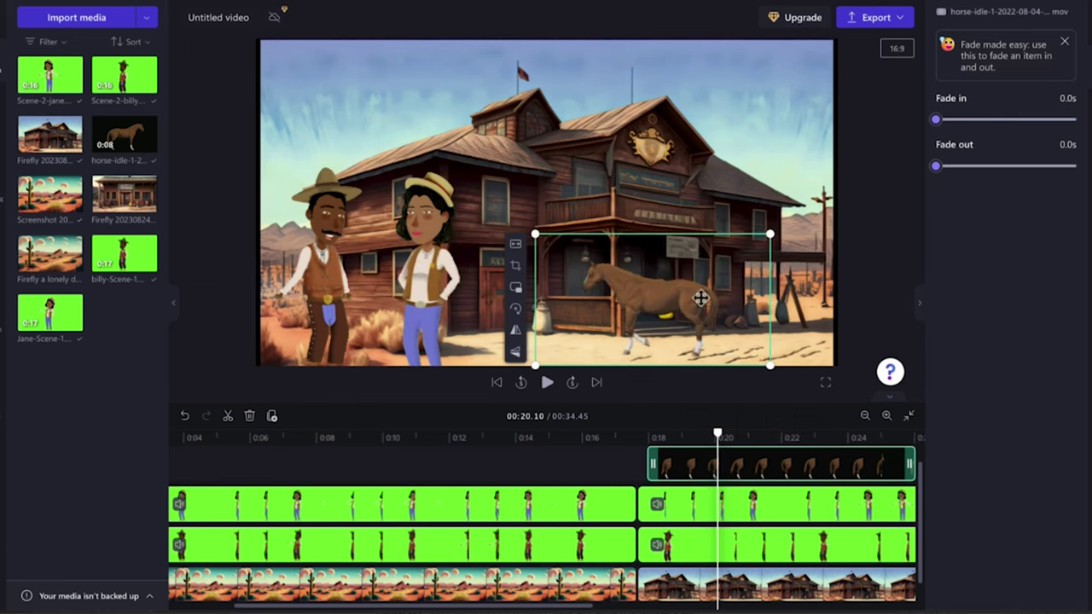
{"action": "left_click_drag", "start_coordinate": [700, 298], "coordinate": [845, 314]}
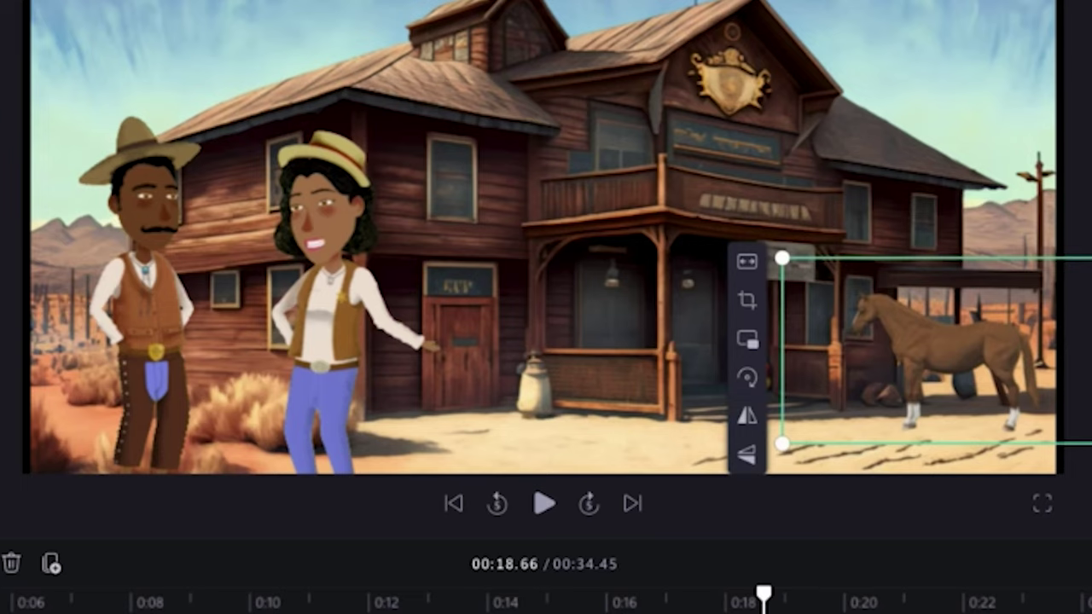
{"action": "left_click", "coordinate": [723, 603]}
{"action": "key", "text": "space"}
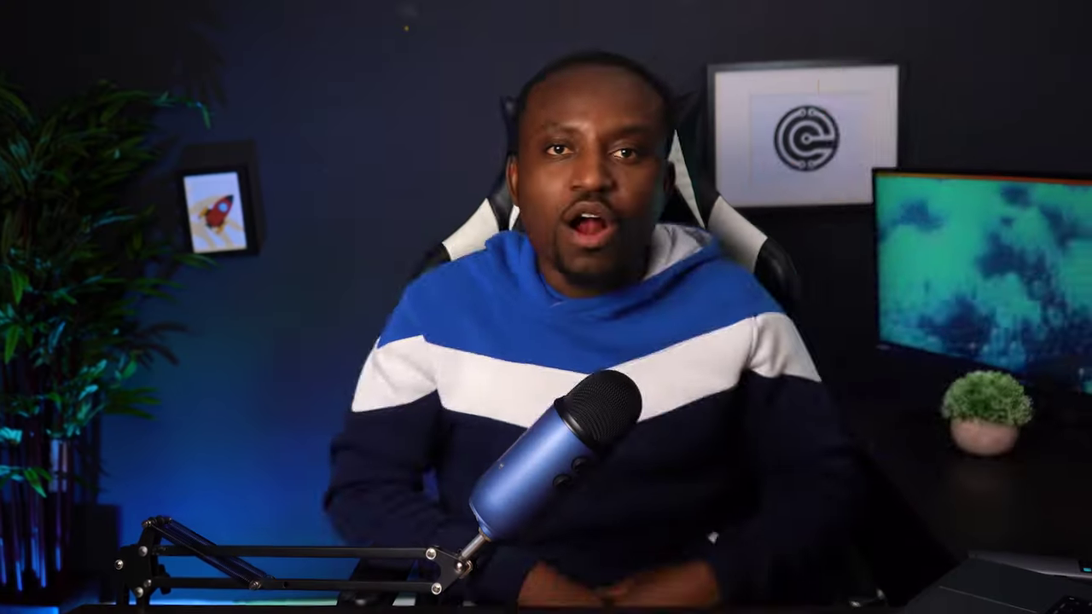